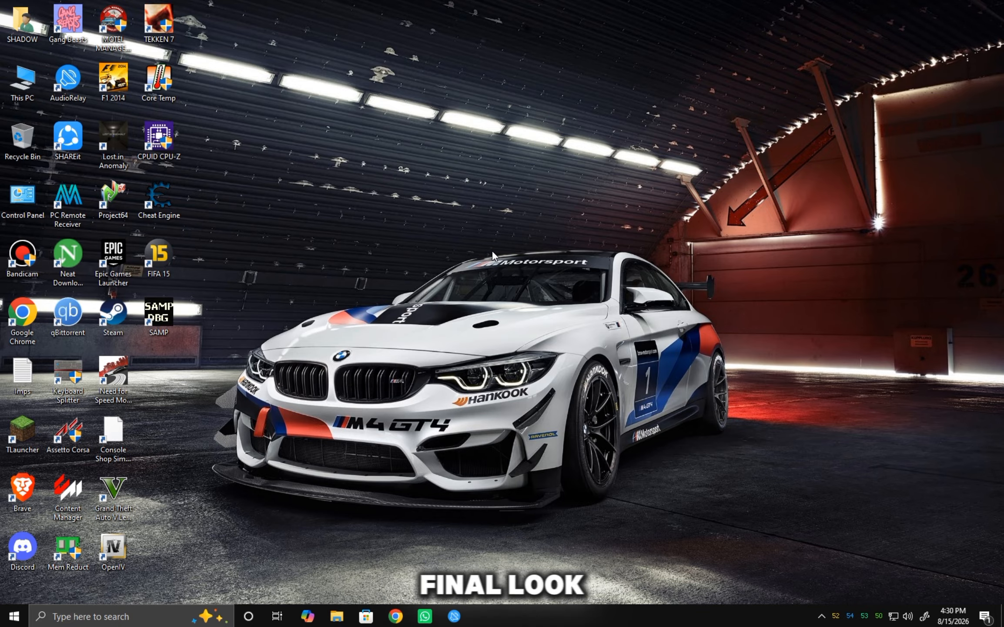
Hide all desktop icons so only the wallpaper shows.
right_click(483, 208)
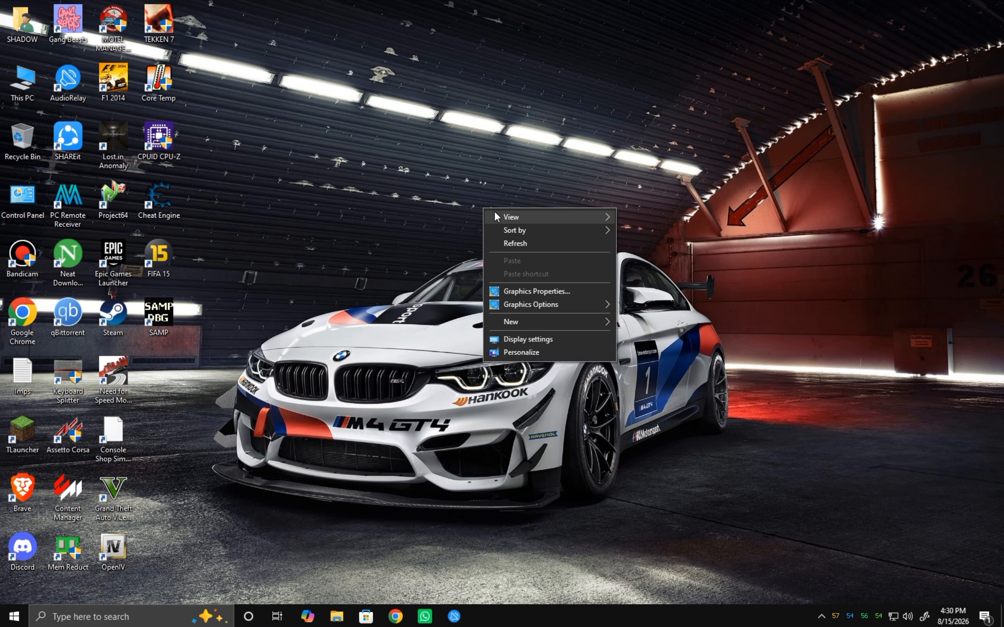
mouse_move(496, 217)
left_click(657, 294)
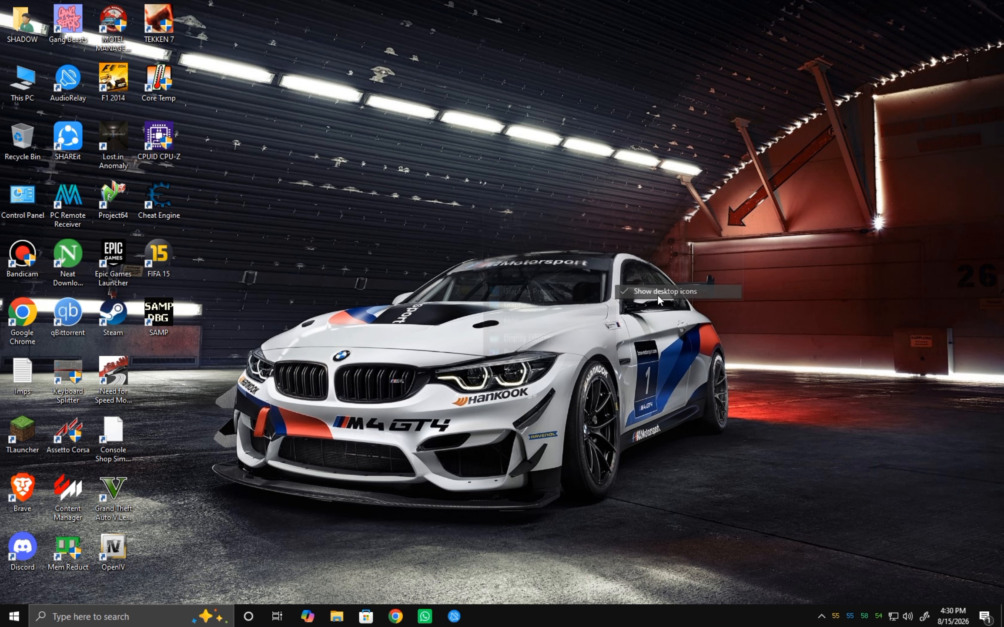
Remove the Cortana, Task View and Windows Ink Workspace buttons and the search box from the taskbar.
right_click(644, 623)
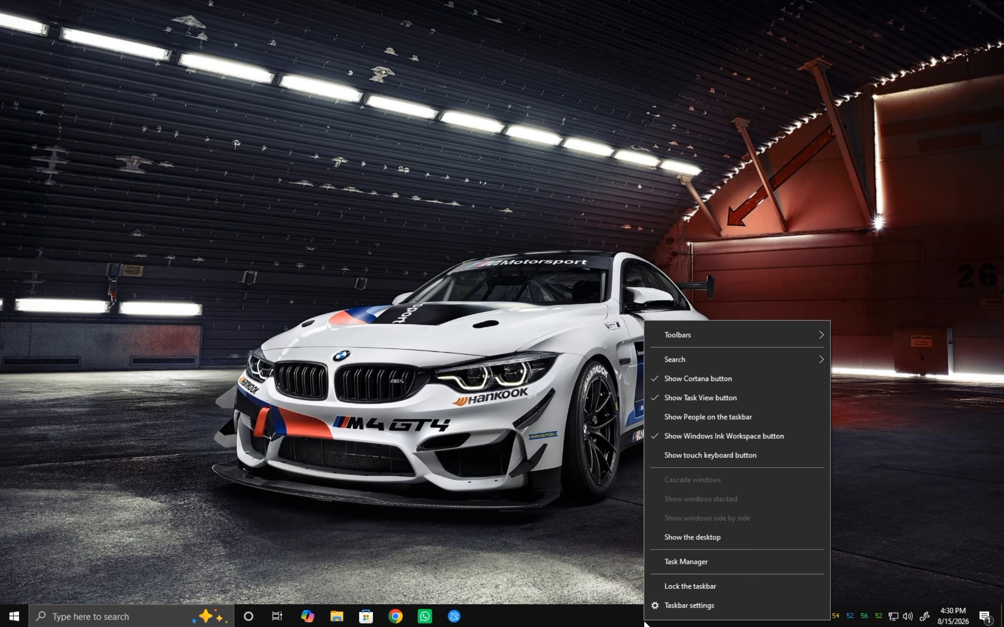
left_click(686, 381)
right_click(624, 615)
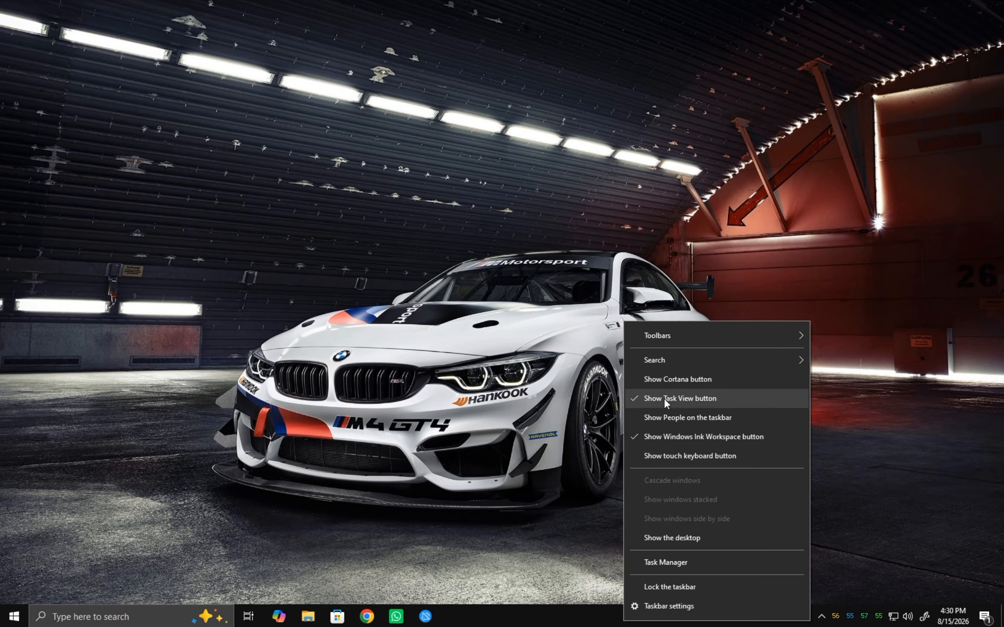
left_click(663, 396)
right_click(618, 615)
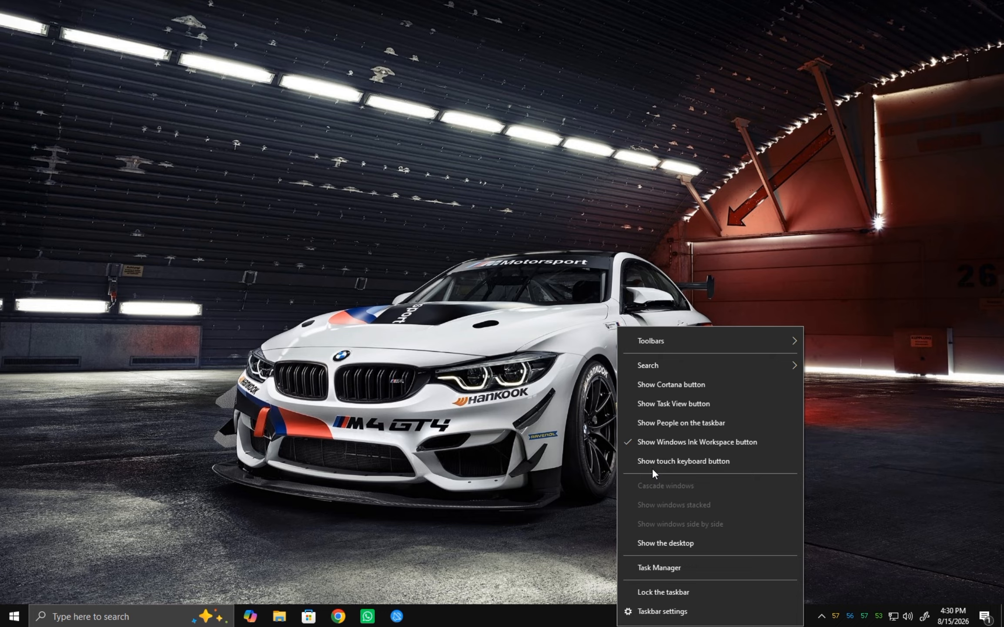
left_click(655, 446)
right_click(592, 616)
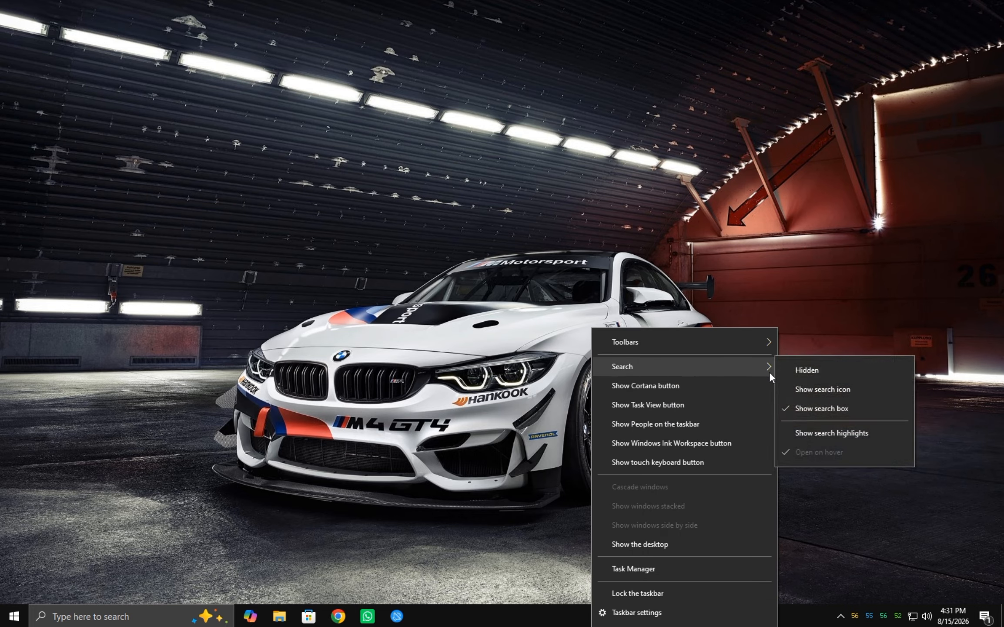
left_click(794, 371)
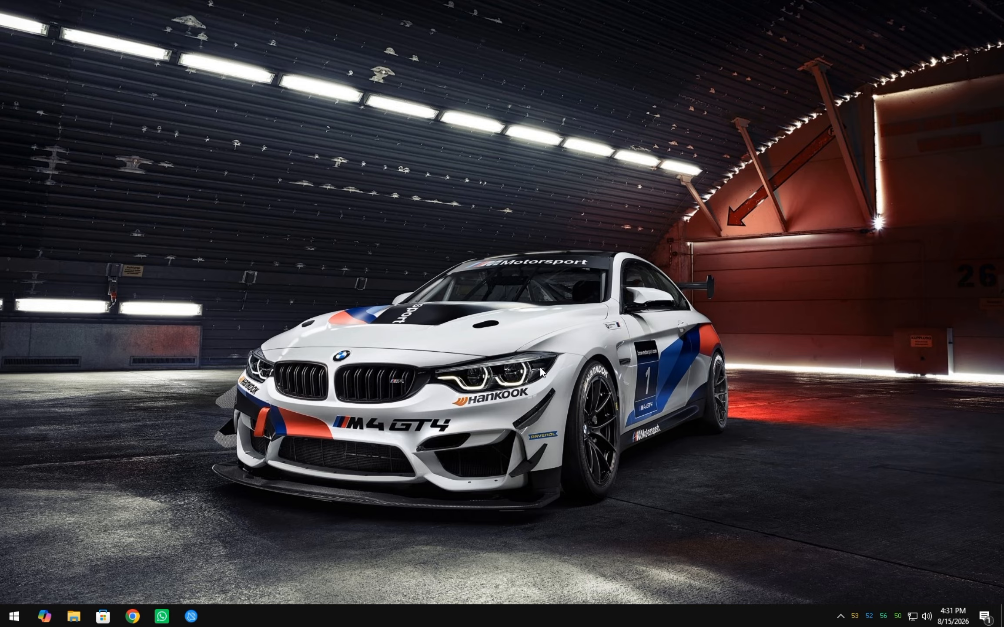
Move the temperature icons from the visible notification area into the hidden tray icons.
left_click(840, 615)
mouse_move(858, 619)
left_mouse_down()
mouse_move(856, 610)
mouse_move(843, 624)
left_mouse_up()
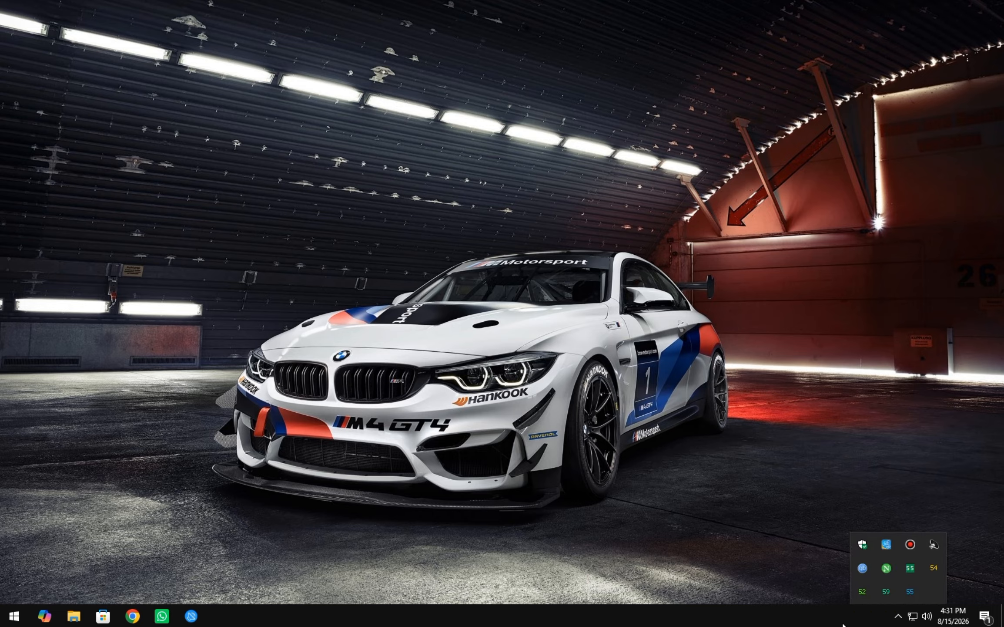
left_click(894, 622)
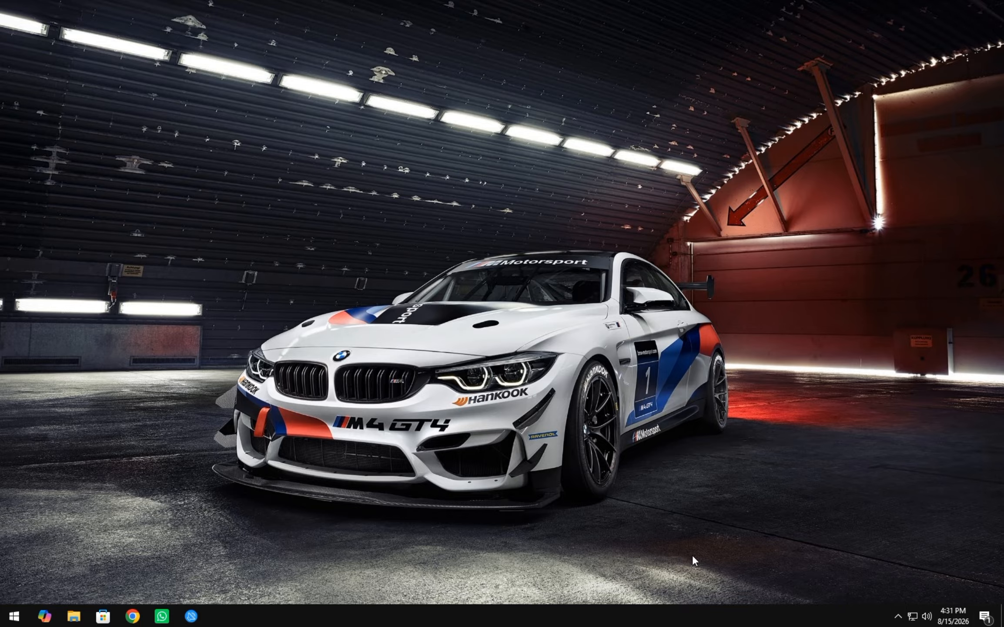
Turn off the Clock, Volume, Network, Input Indicator, Location, Action Center and Microphone system icons in the taskbar settings.
right_click(627, 619)
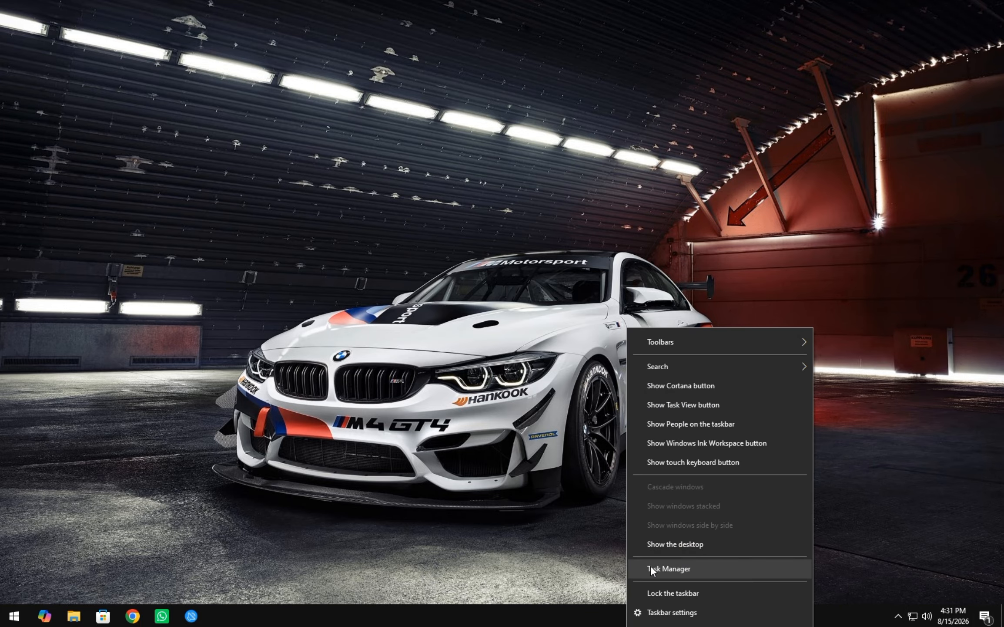
left_click(672, 612)
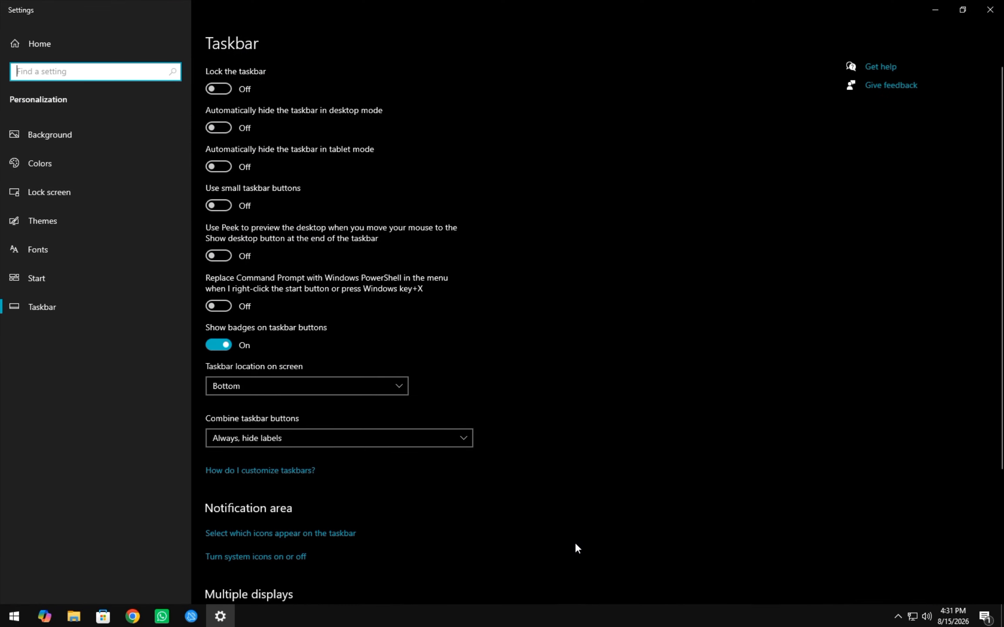
scroll(278, 565, "down", 5)
left_click(272, 341)
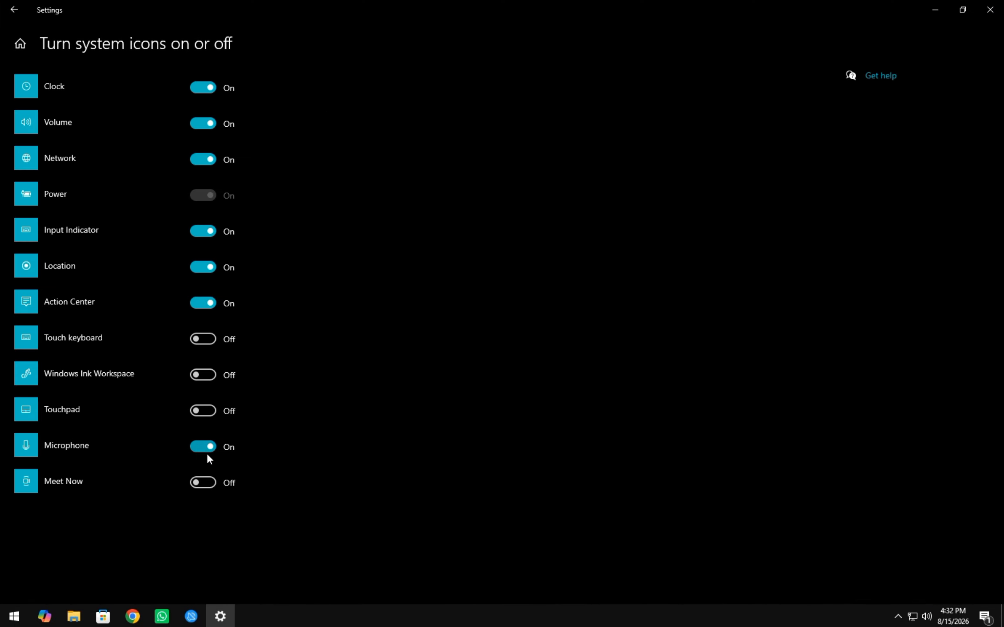
left_click(210, 301)
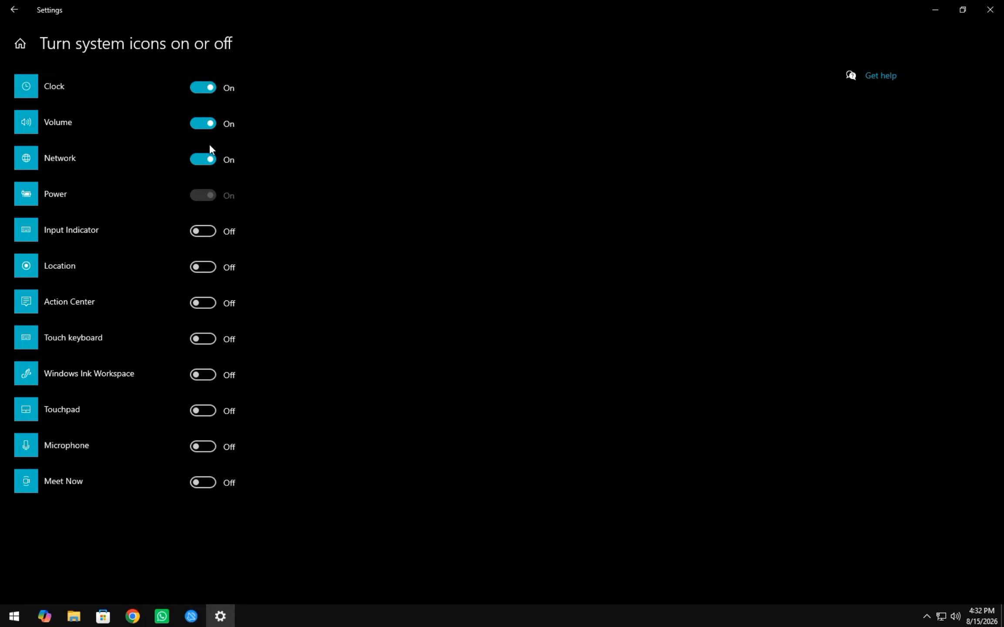
left_click(202, 89)
left_click(203, 124)
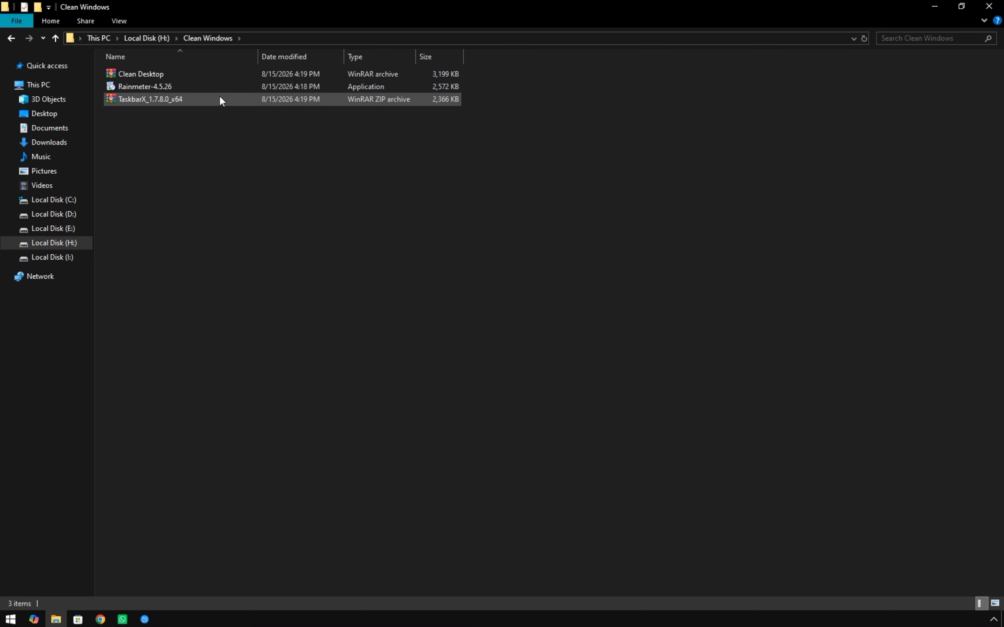
Extract the TaskbarX_1.7.8.0_x64 archive to its own folder and run the TaskbarX application from it.
right_click(218, 94)
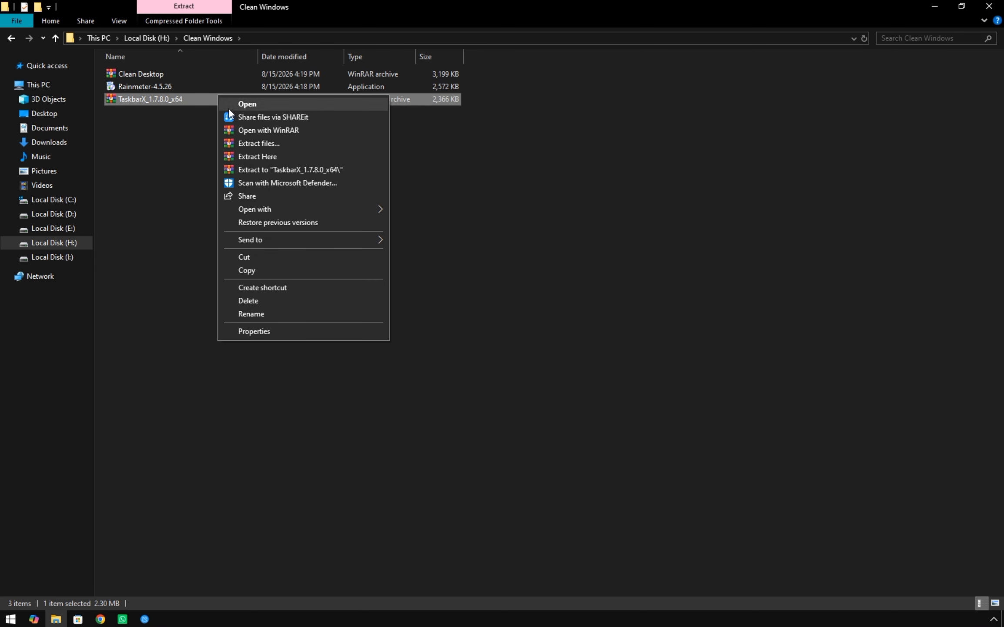
left_click(328, 169)
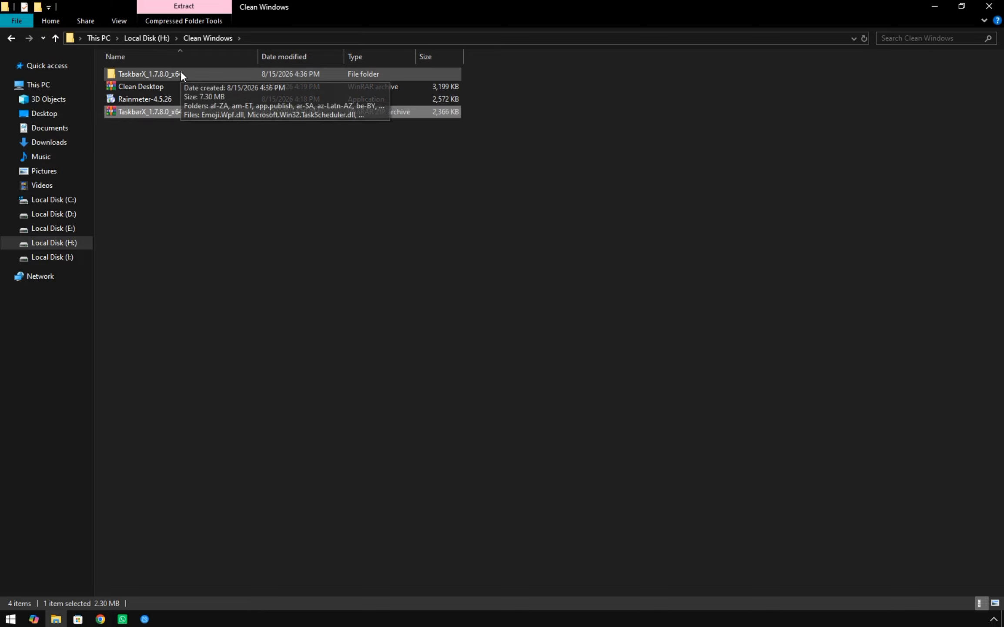
double_click(181, 73)
scroll(509, 251, "down", 5)
scroll(511, 255, "down", 12)
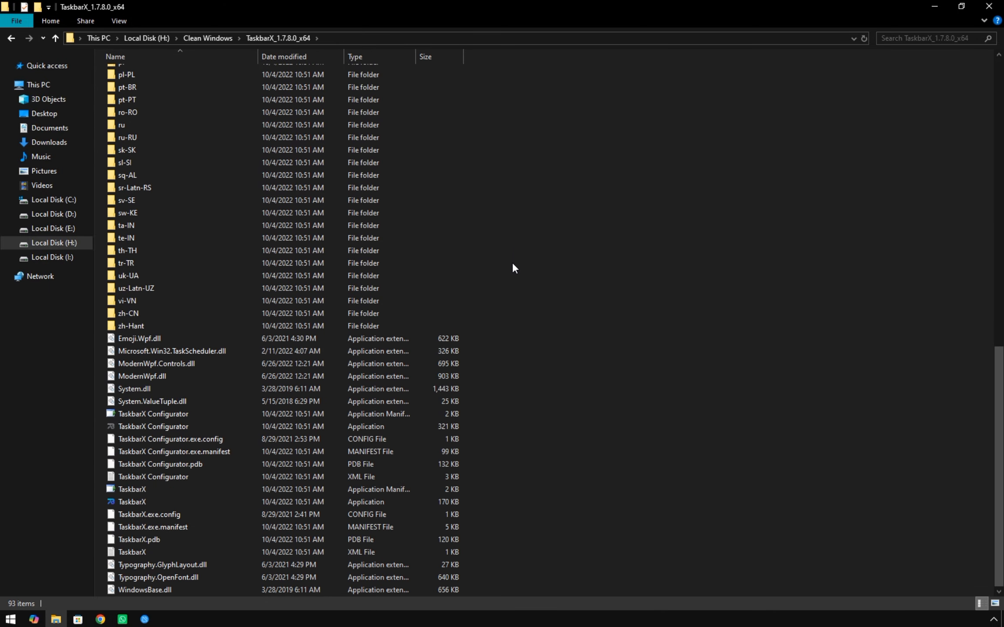
double_click(262, 502)
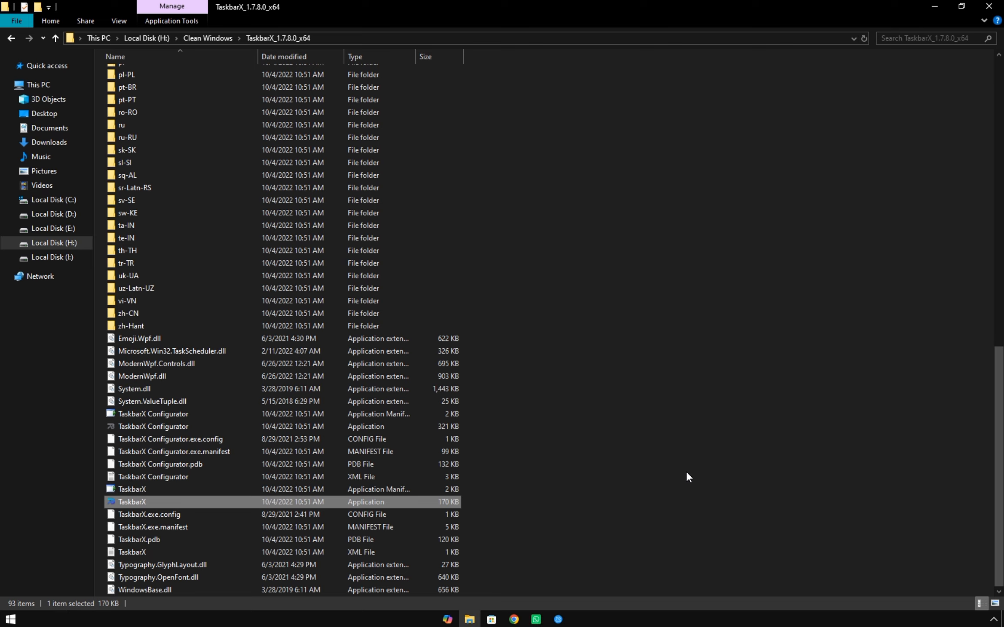
In TaskbarX Configurator, apply the Blur style with Taskbar Segments enabled, and close the configurator.
double_click(166, 428)
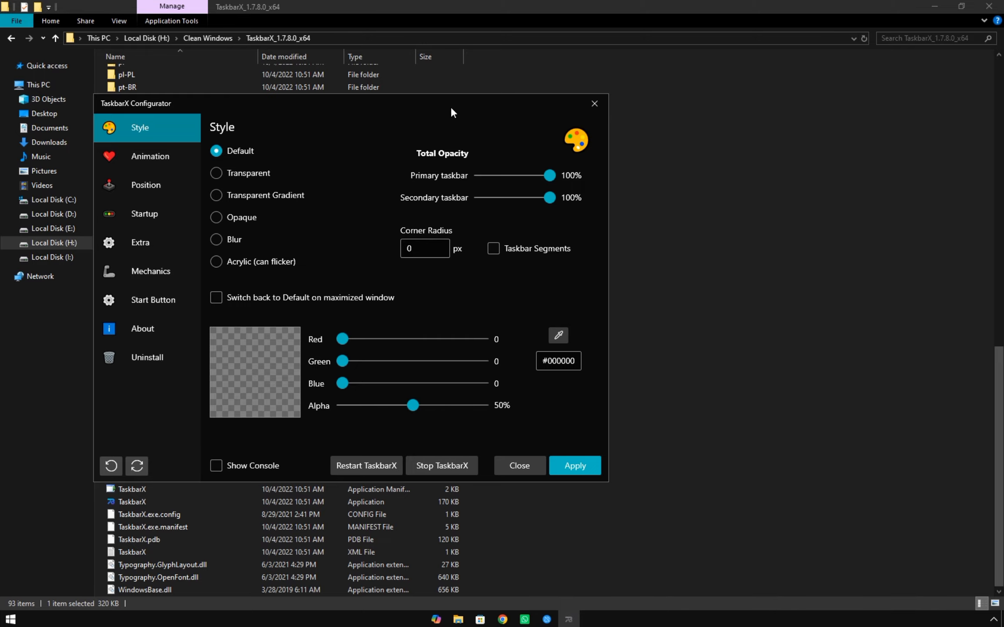
left_click_drag(409, 105, 585, 150)
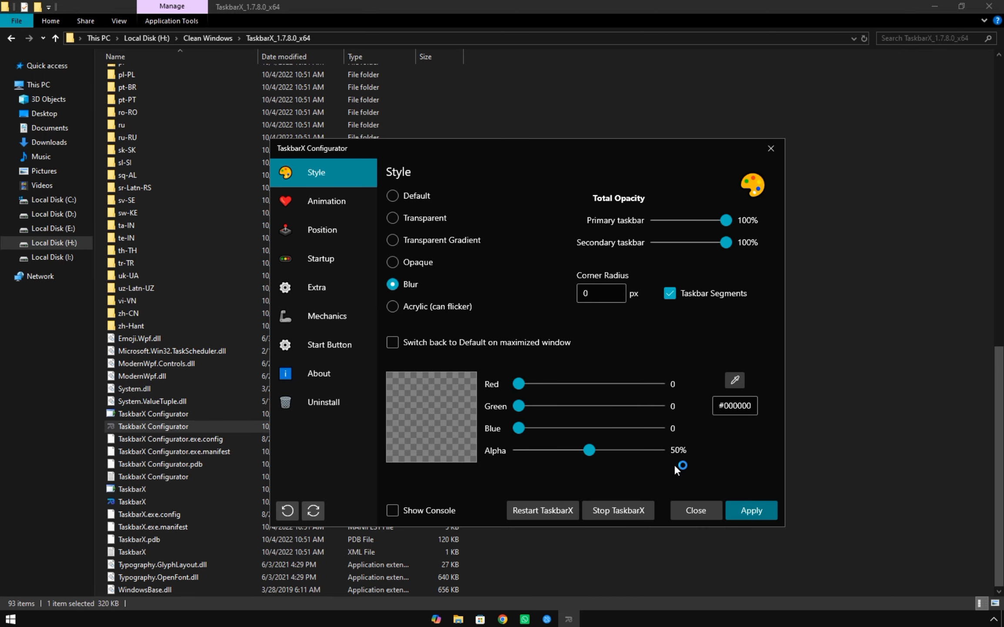
left_click(770, 149)
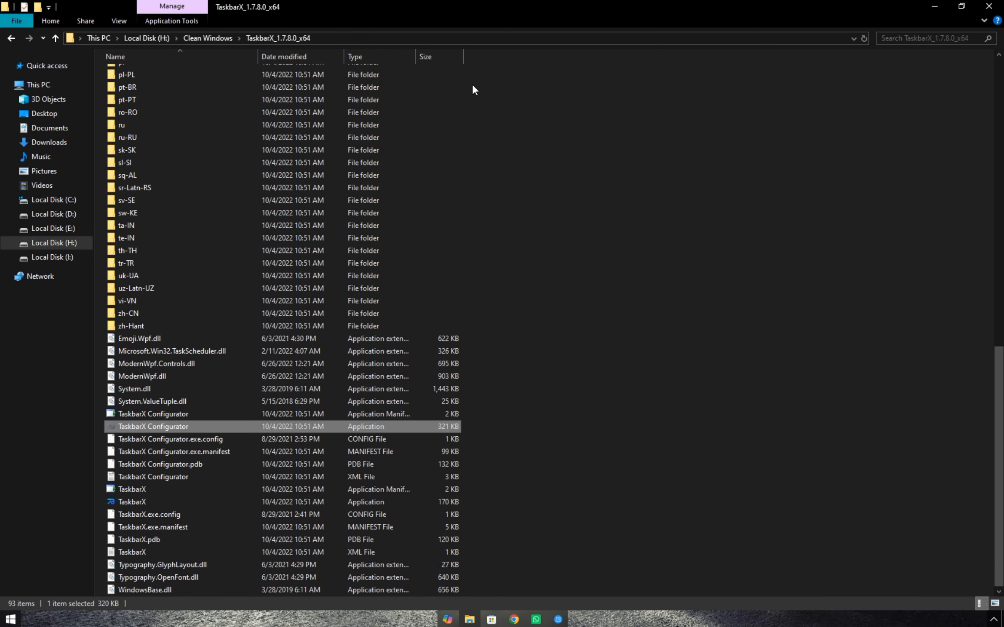
Extract the Clean Desktop archive to its own folder inside the Clean Windows folder.
left_click(200, 39)
right_click(198, 83)
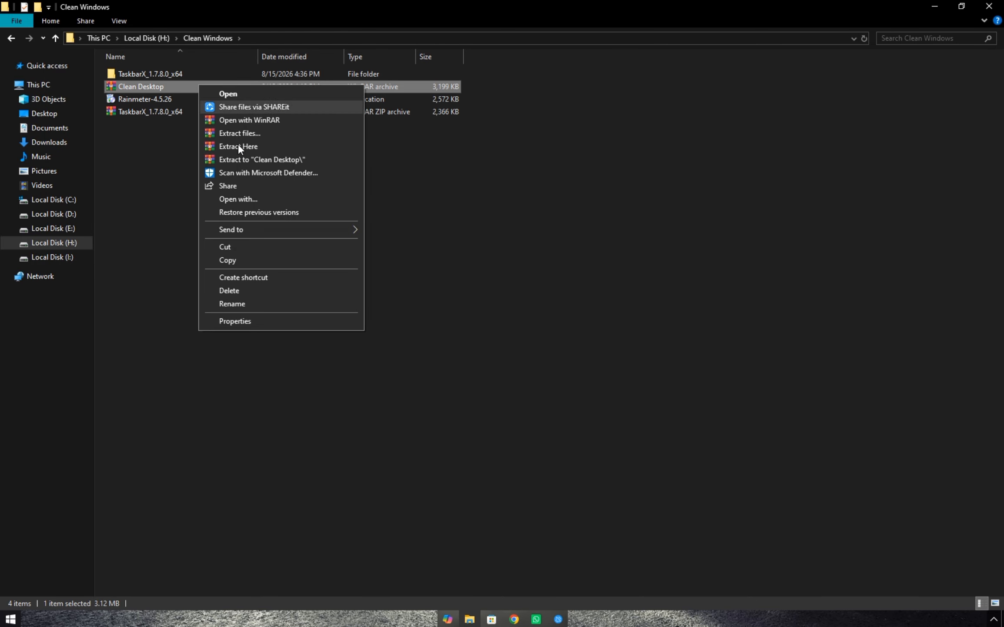
left_click(253, 159)
Find Lively Wallpaper in the Microsoft Store and launch it from its store page.
left_click(492, 618)
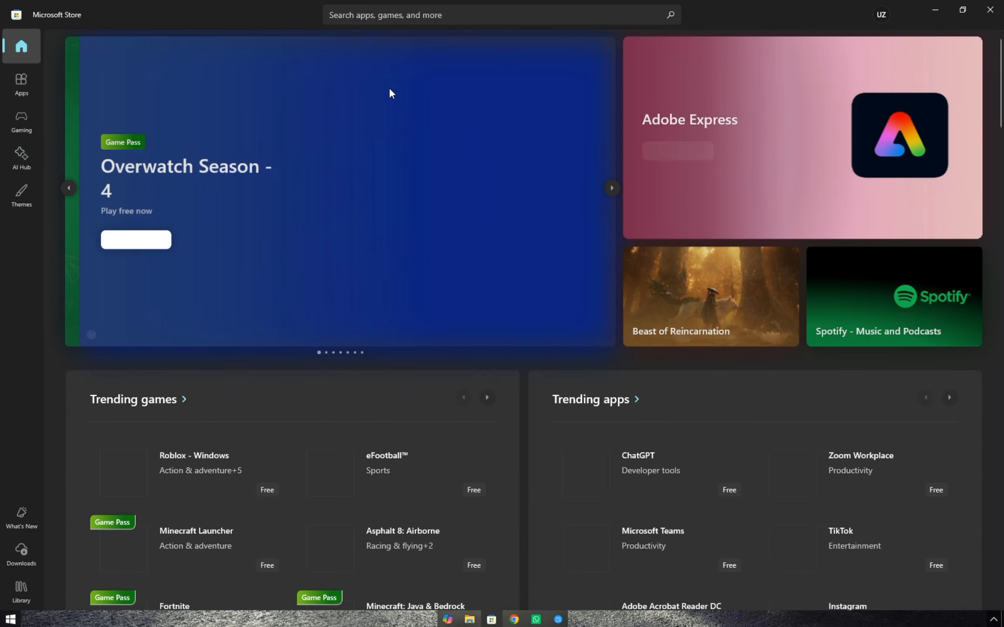
left_click(443, 13)
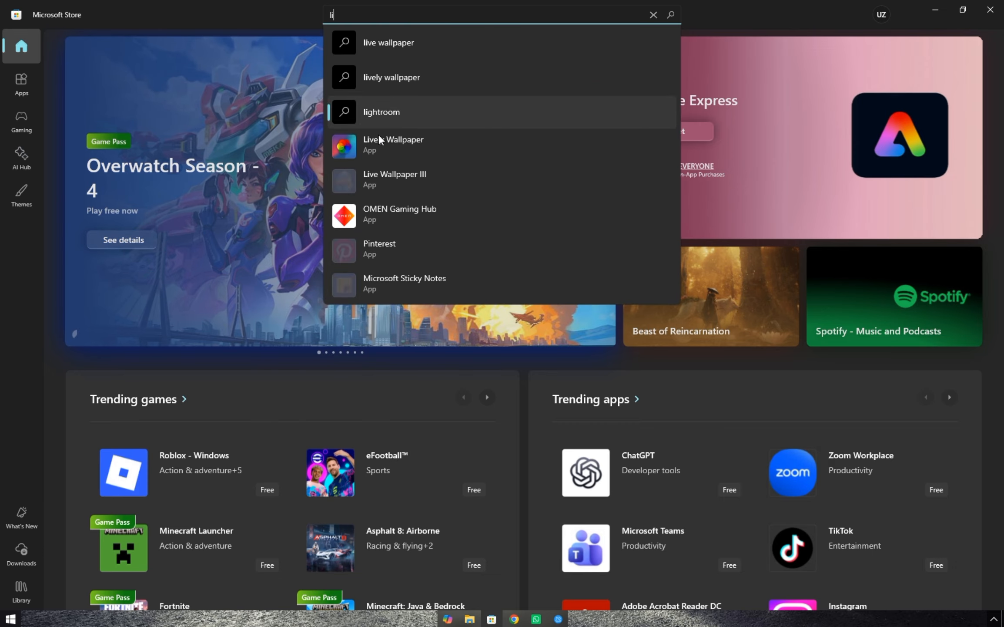
left_click(379, 137)
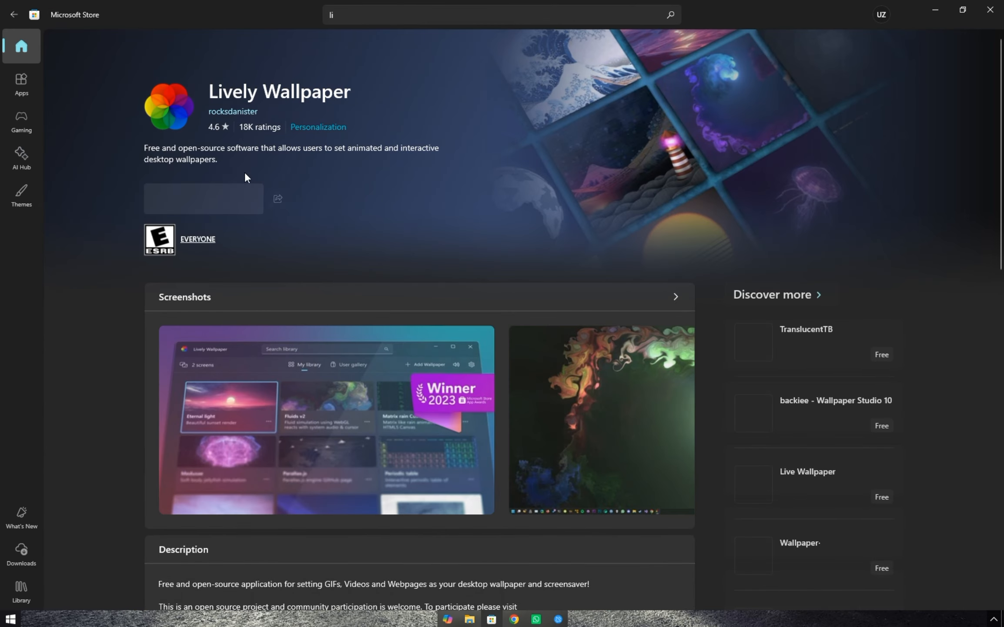
left_click(210, 199)
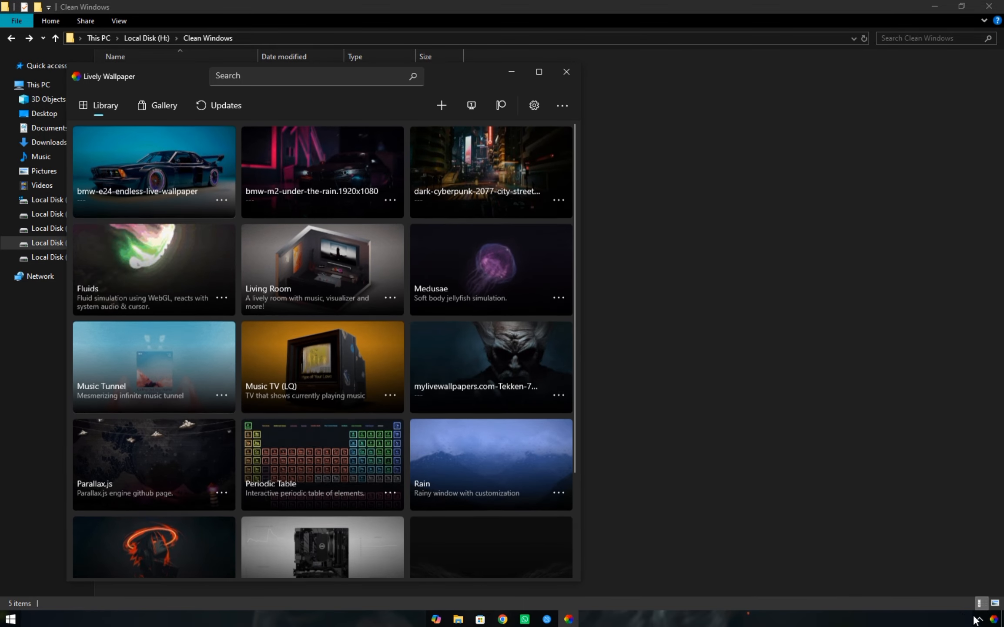
Move the Lively Wallpaper tray icon into the hidden icons and maximize the Lively Wallpaper window.
left_click(993, 618)
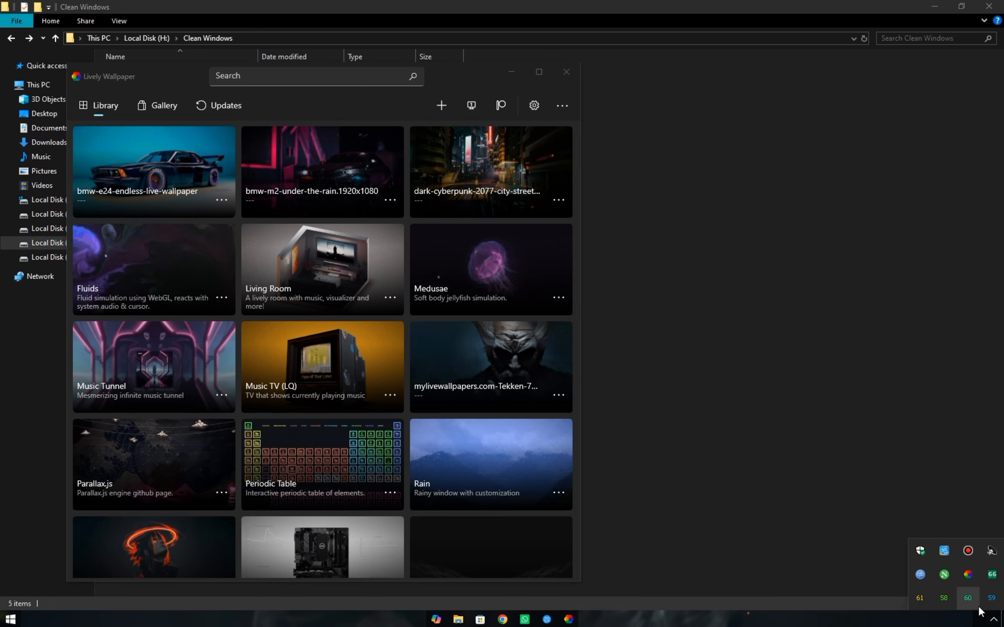
left_click(994, 619)
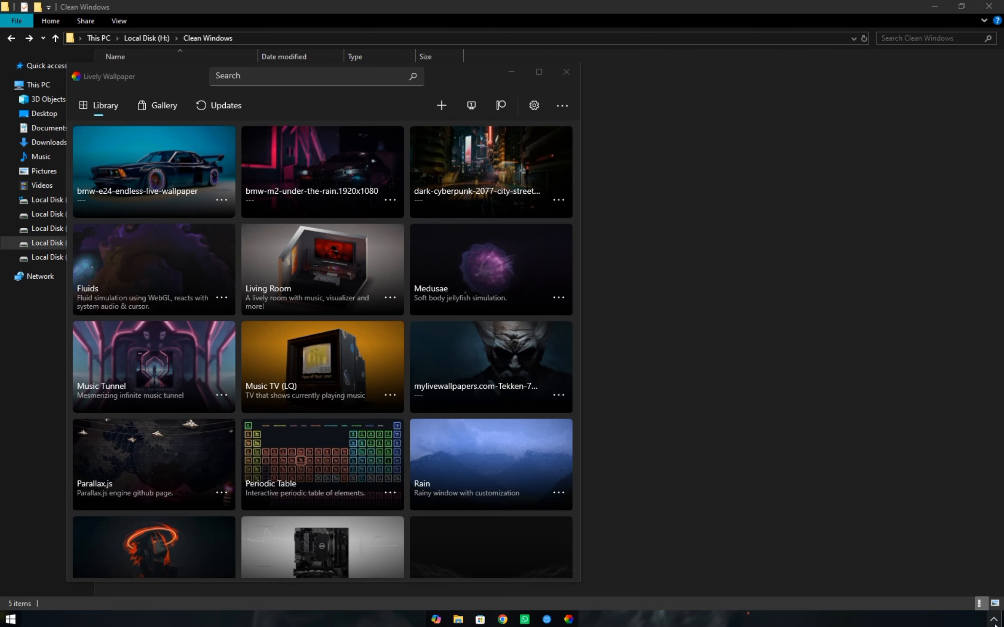
left_click(539, 72)
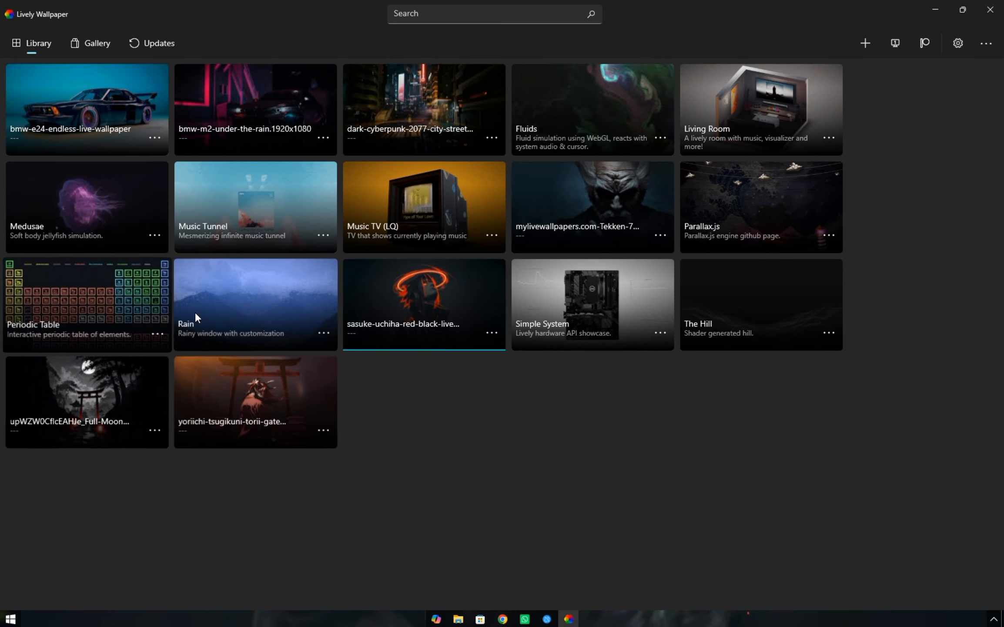
Apply the bmw-e24-endless-live-wallpaper from the library and minimize the open windows to view the desktop.
left_click(119, 125)
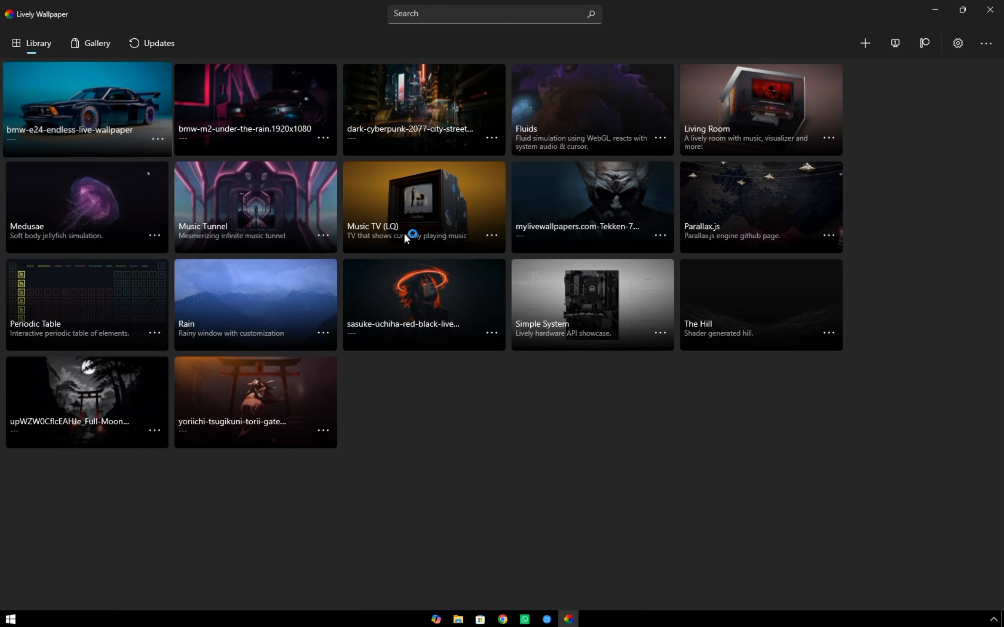
left_click(935, 9)
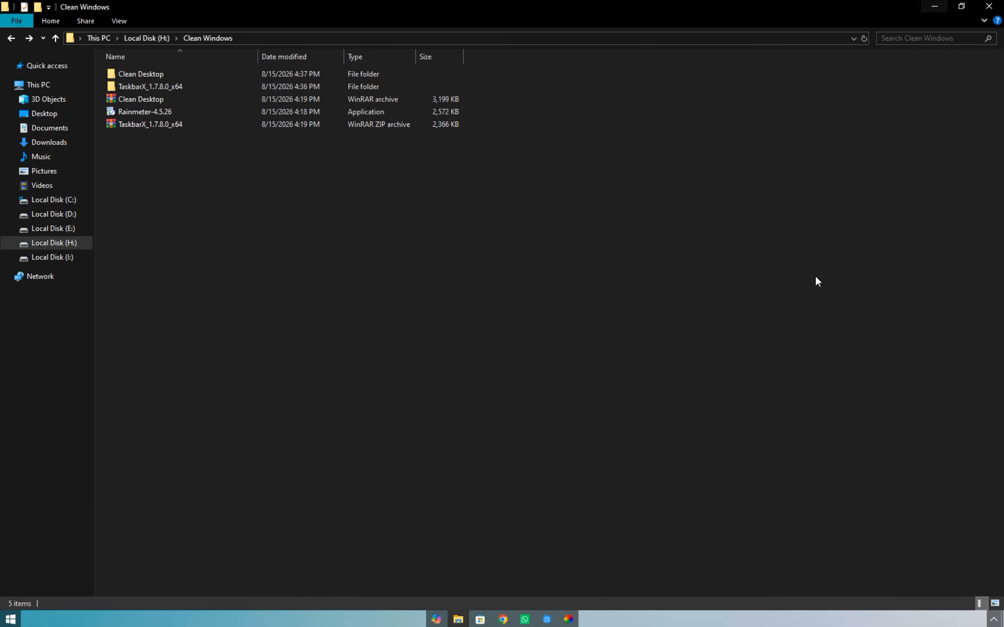
left_click(934, 7)
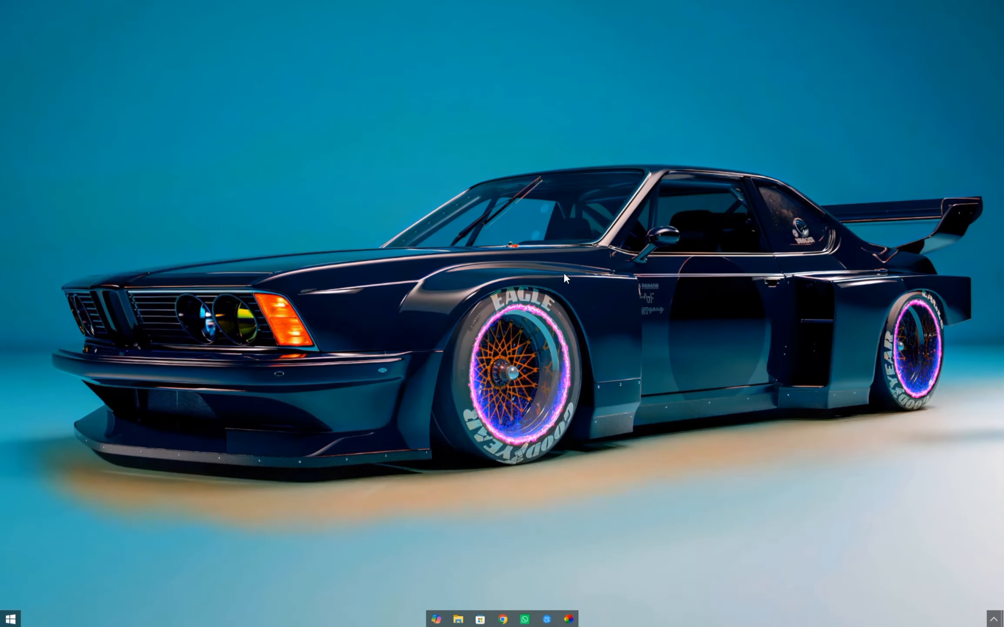
Switch the live wallpaper to the sasuke-uchiha-red-black one and minimize Lively Wallpaper to view the desktop.
left_click(569, 618)
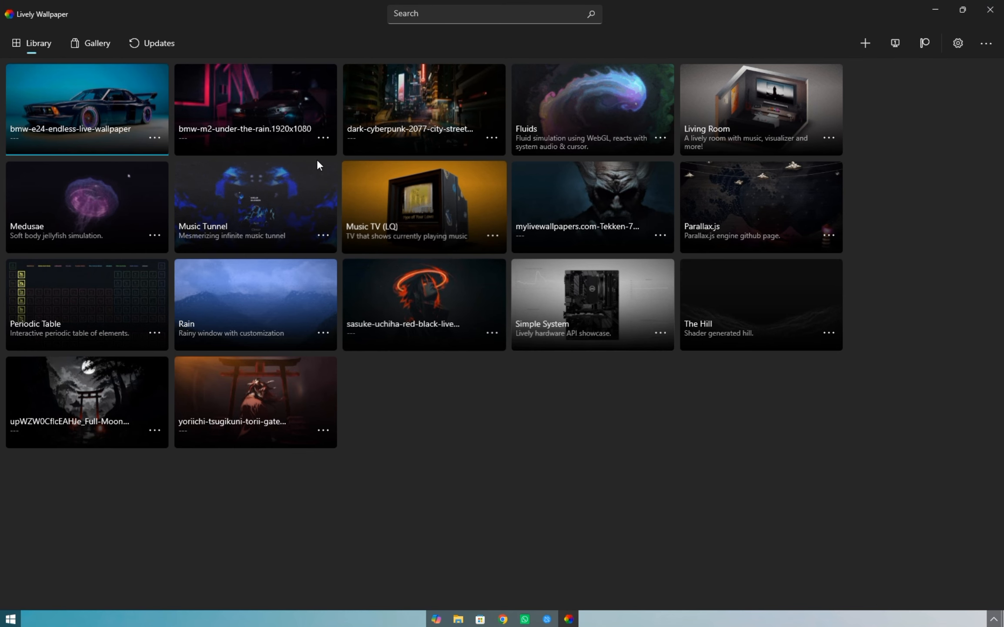
left_click(425, 285)
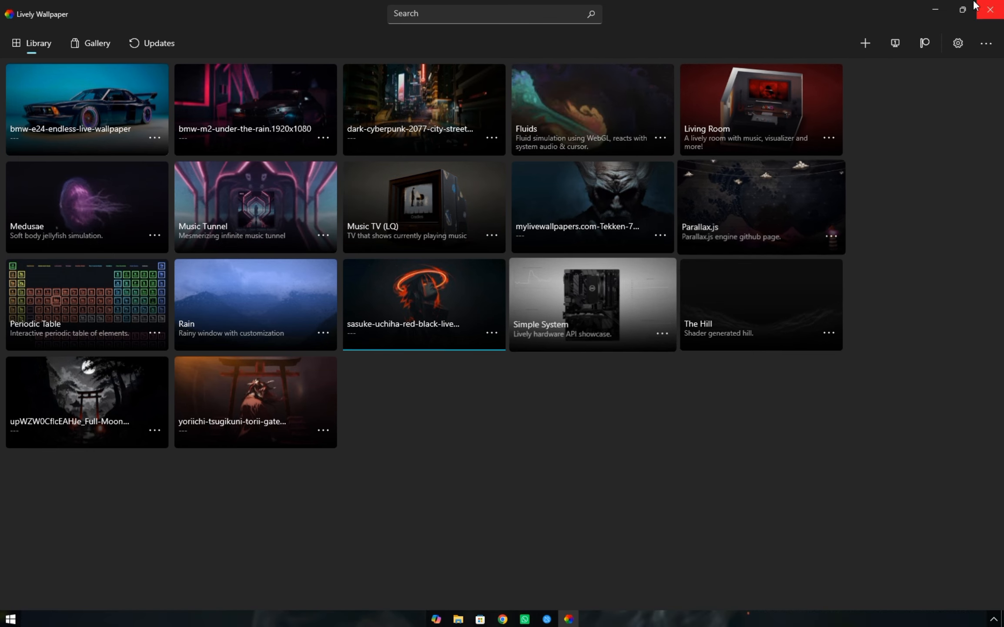
left_click(940, 8)
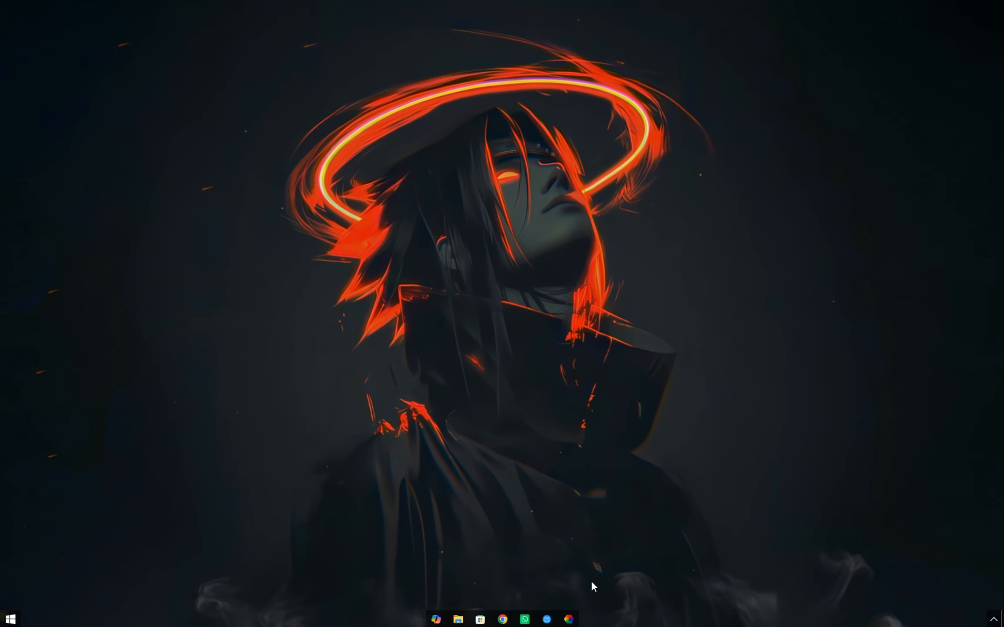
Put away the Lively Wallpaper window and run the Rainmeter-4.5.26 installer from the Clean Windows folder.
left_click(568, 618)
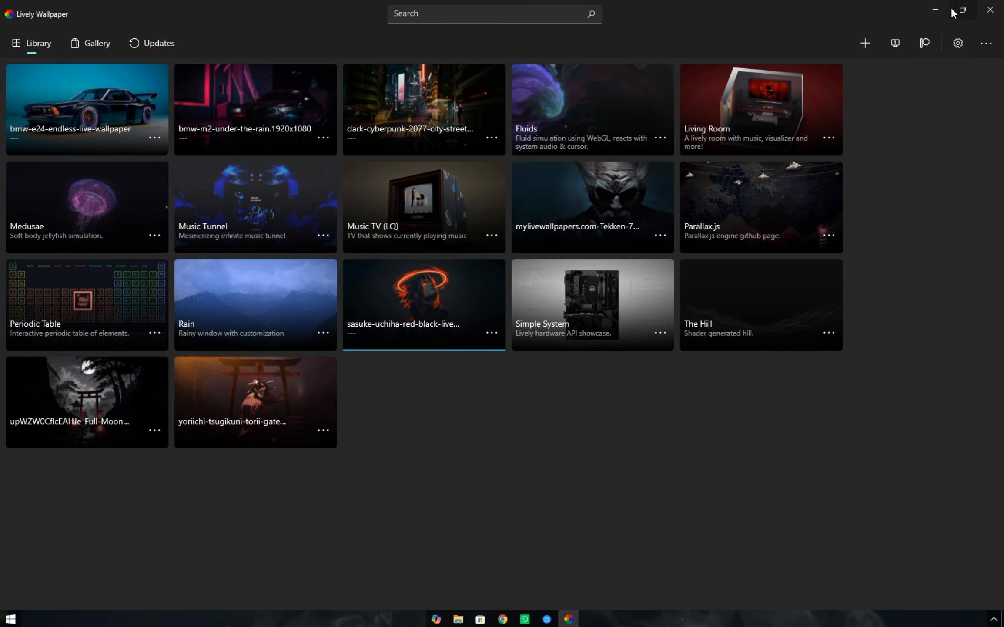
left_click(939, 9)
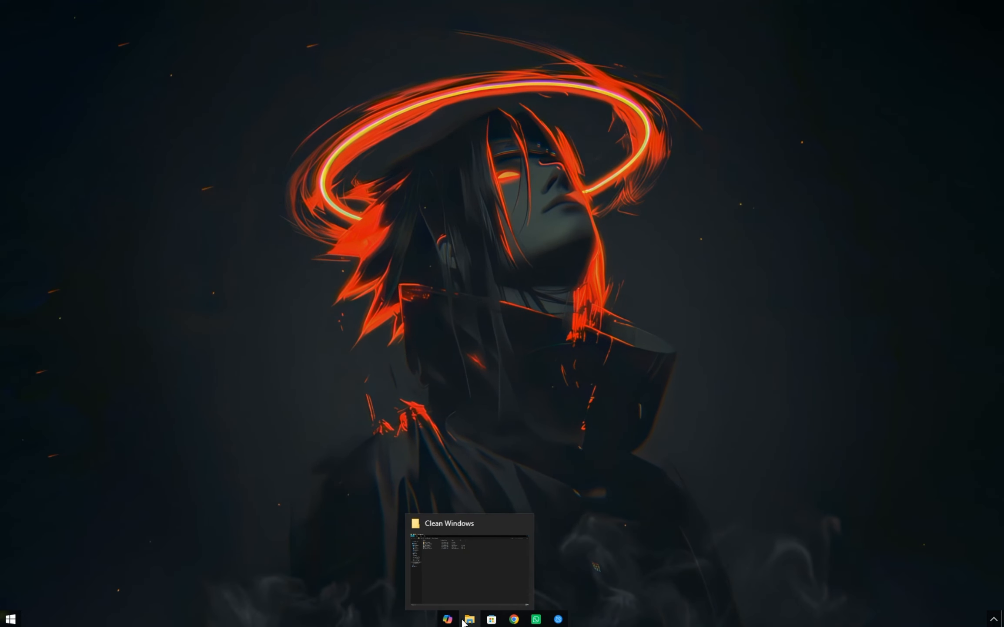
left_click(458, 618)
double_click(153, 109)
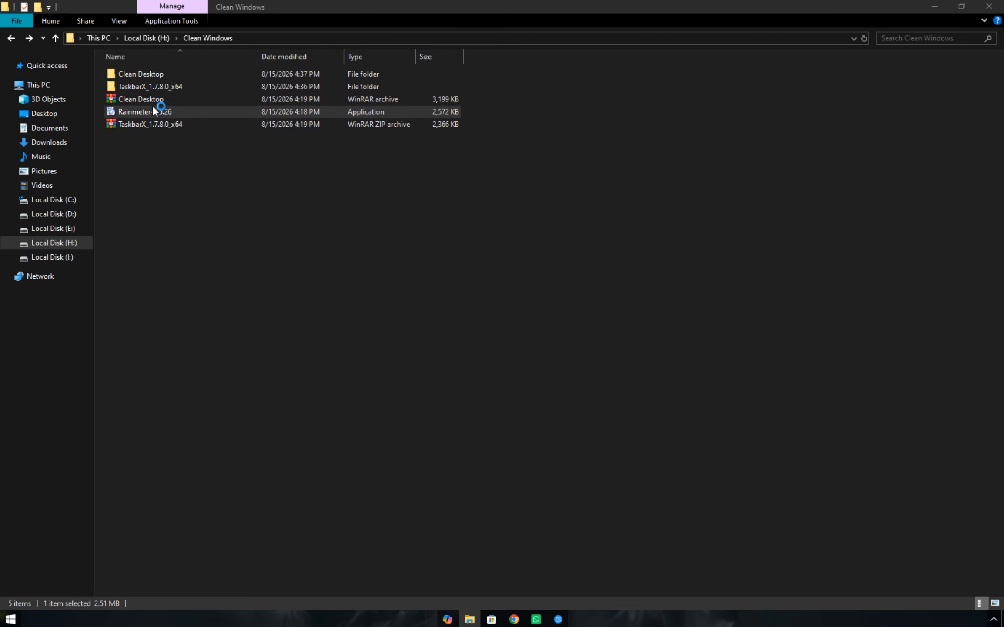
Install Rainmeter as a standard installation with the 64-bit version and launch on startup, and run it on finishing.
left_click(509, 337)
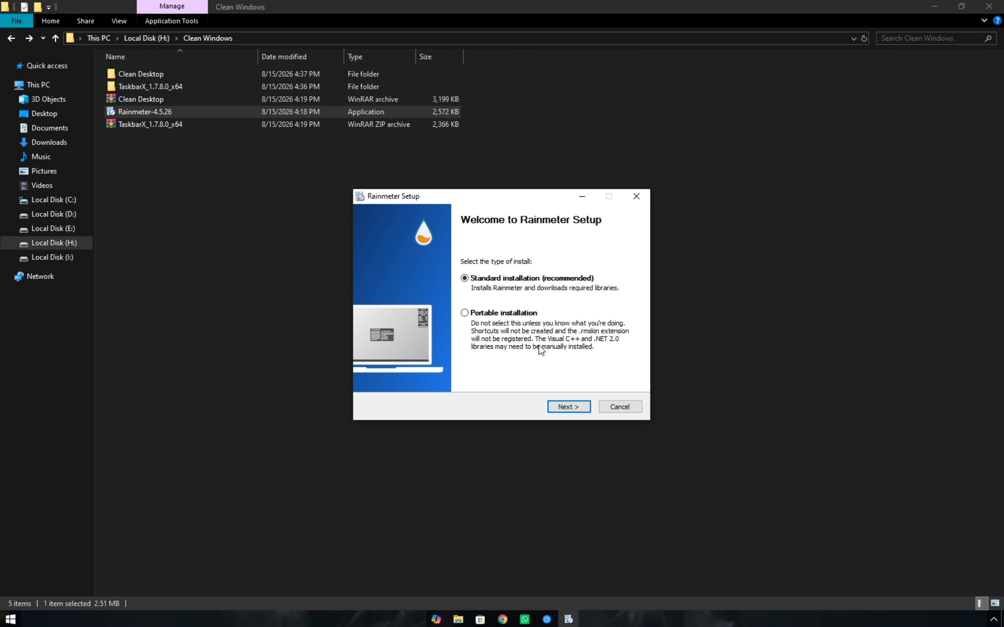
left_click(566, 407)
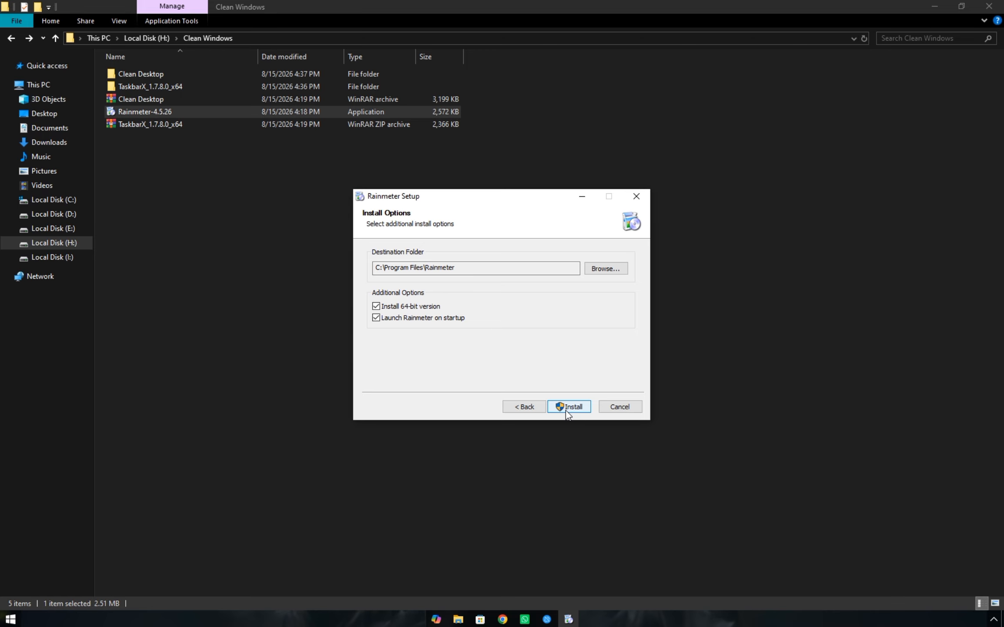
left_click(566, 408)
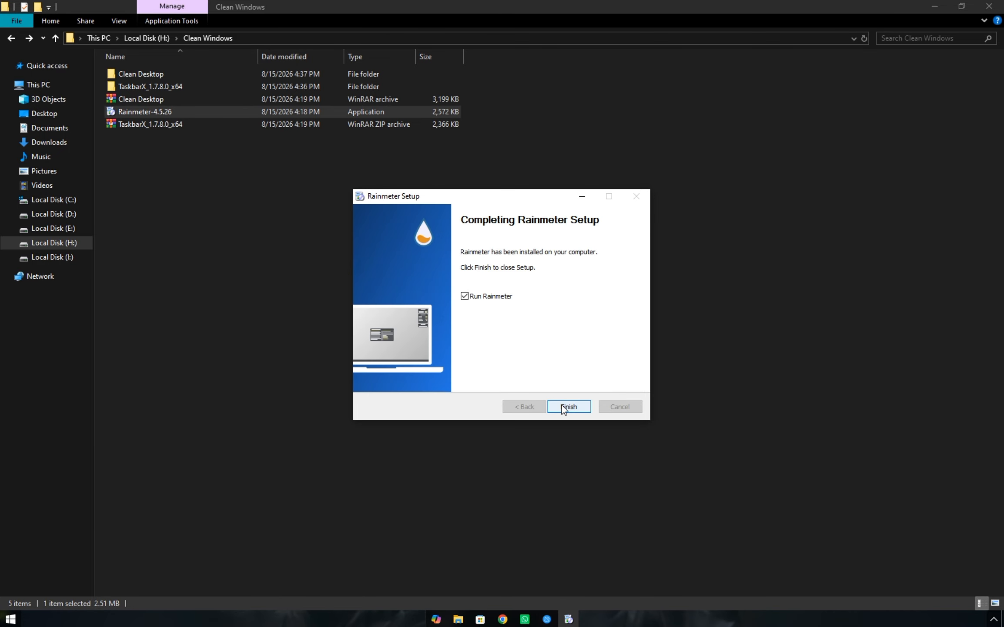
left_click(562, 405)
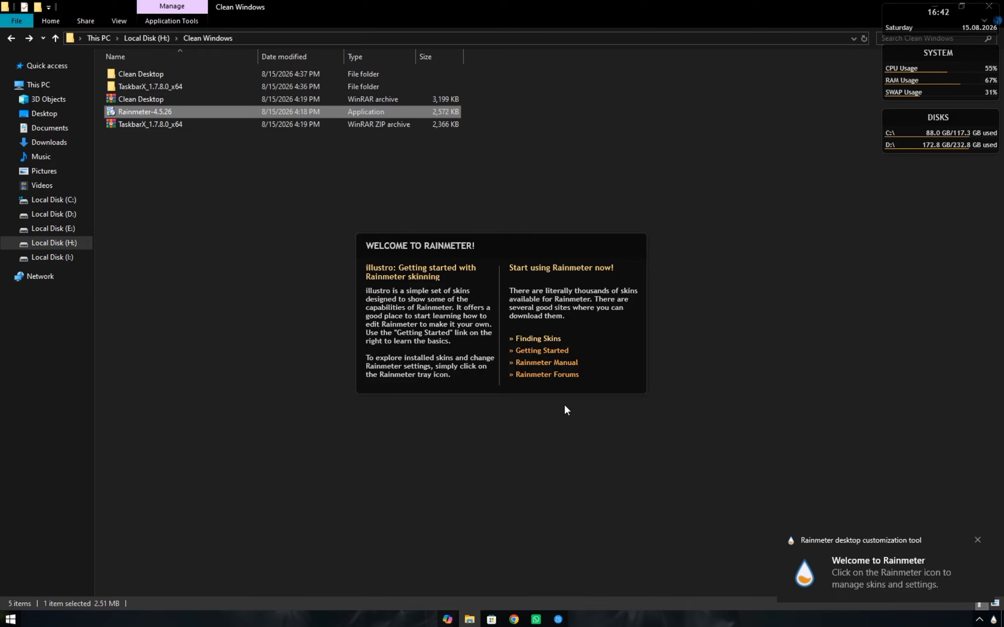
Unload the default illustro Welcome, Disks, System and Clock skins from the desktop.
right_click(603, 362)
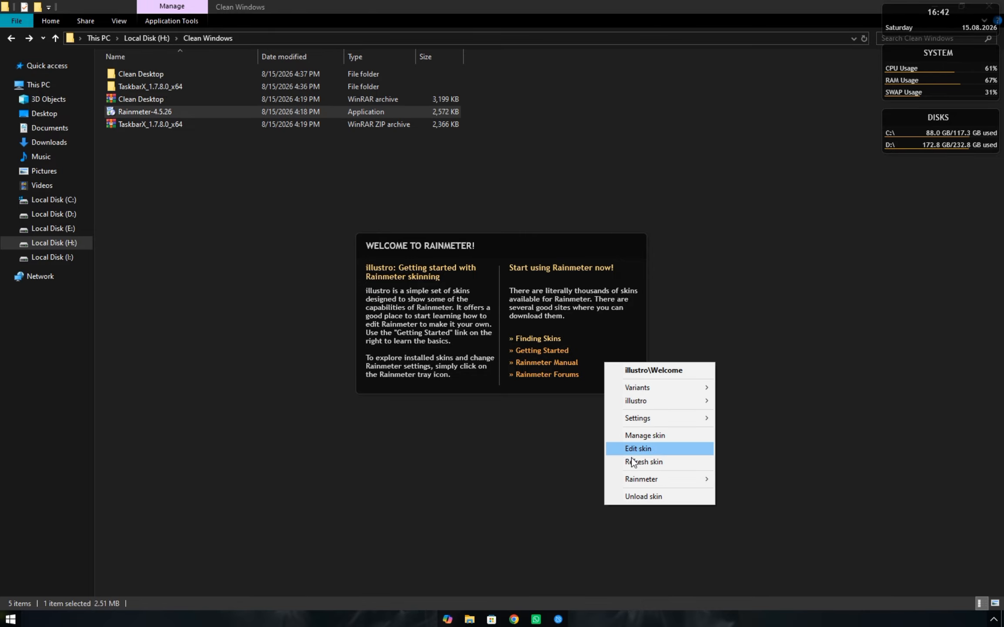
left_click(638, 496)
left_click(933, 7)
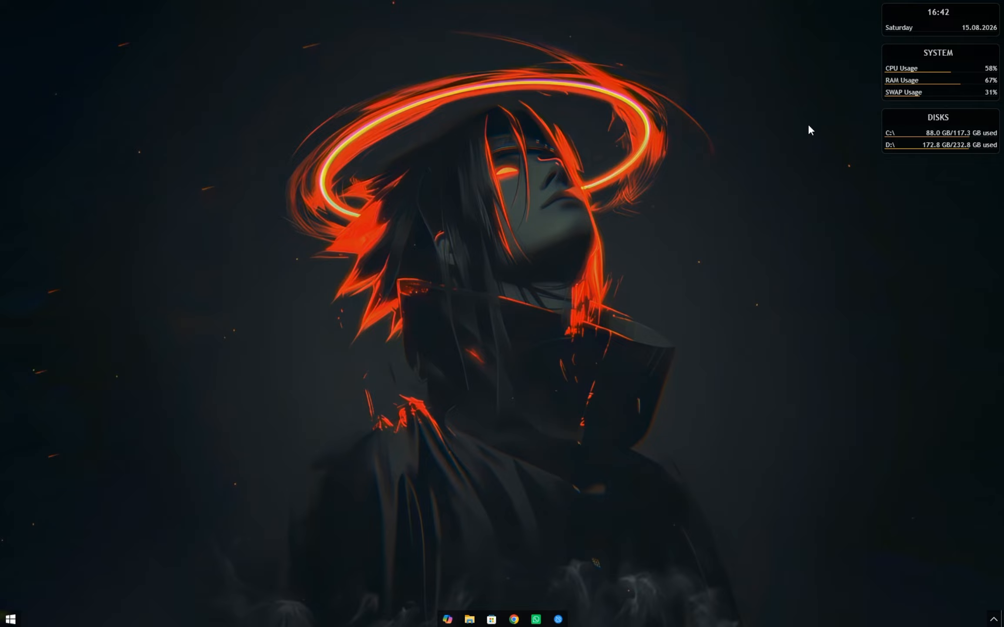
right_click(921, 150)
left_click(958, 281)
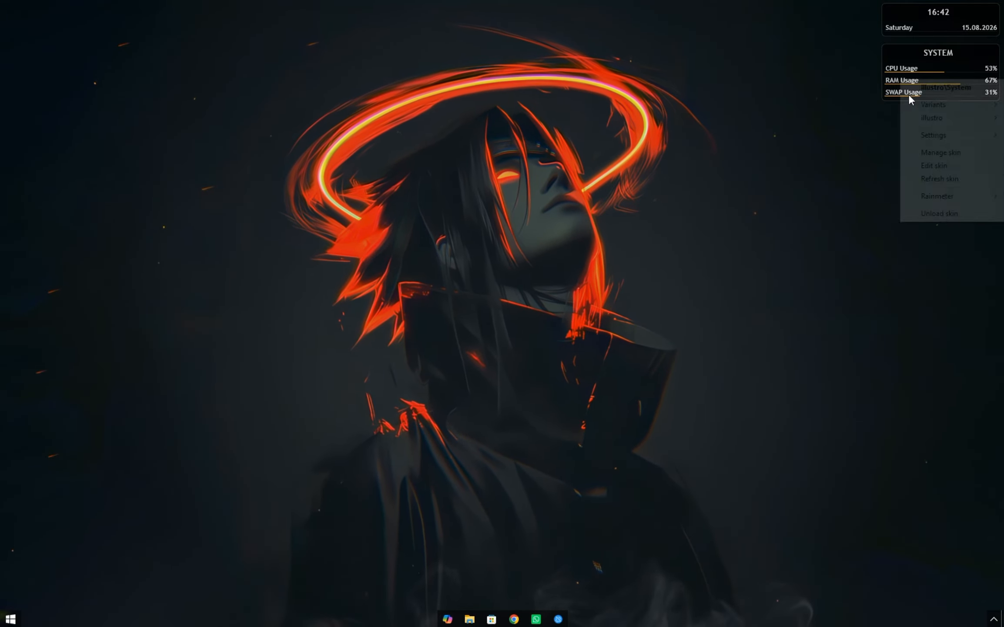
right_click(914, 28)
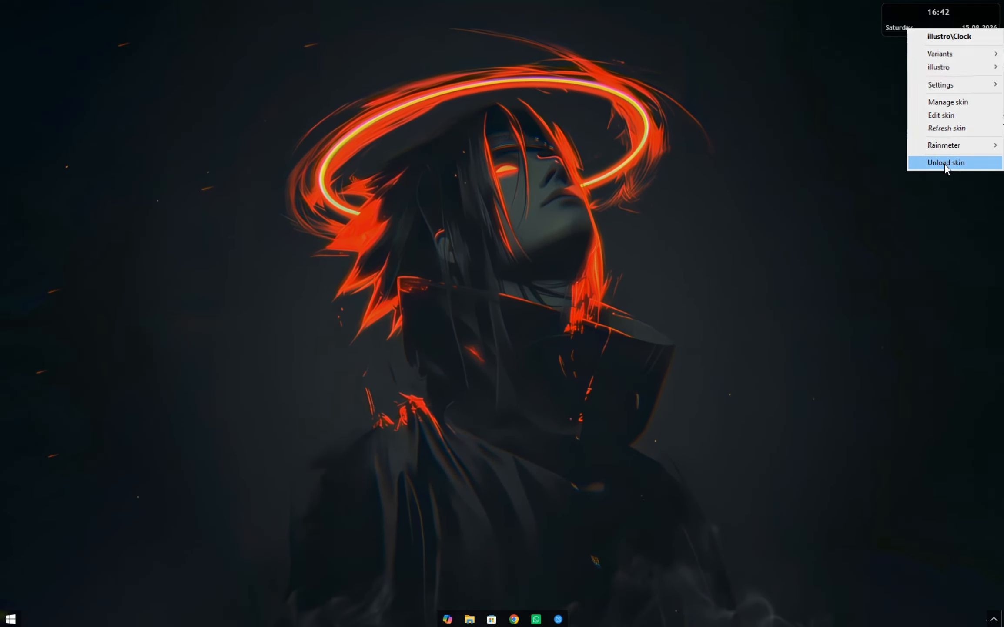
left_click(945, 163)
Install simple_clock.rmskin from the nested Clean Desktop folder with its included skins loaded, and minimize the folder window.
left_click(469, 619)
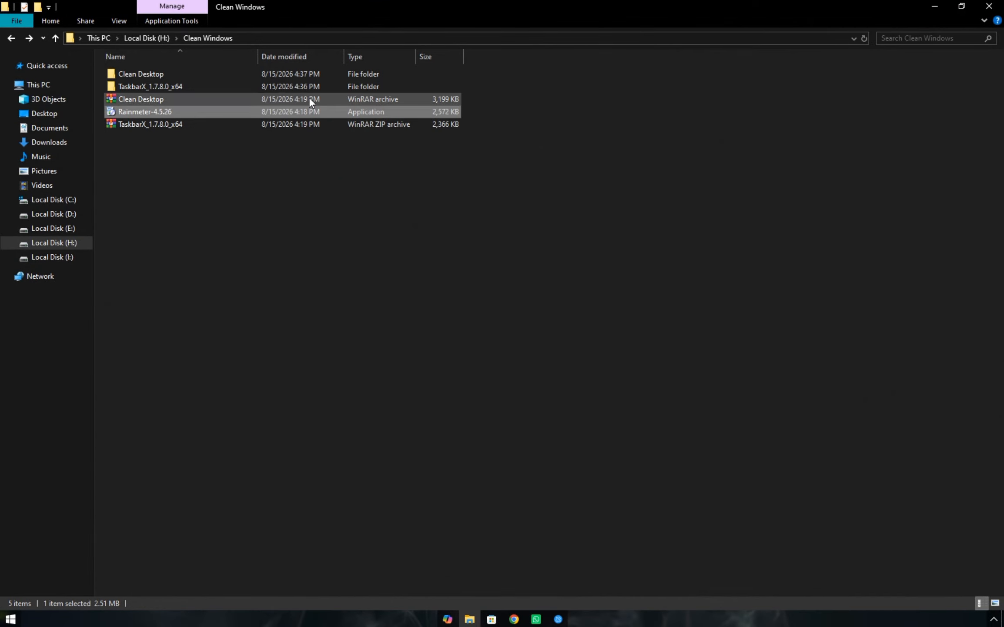
left_click(300, 72)
double_click(299, 74)
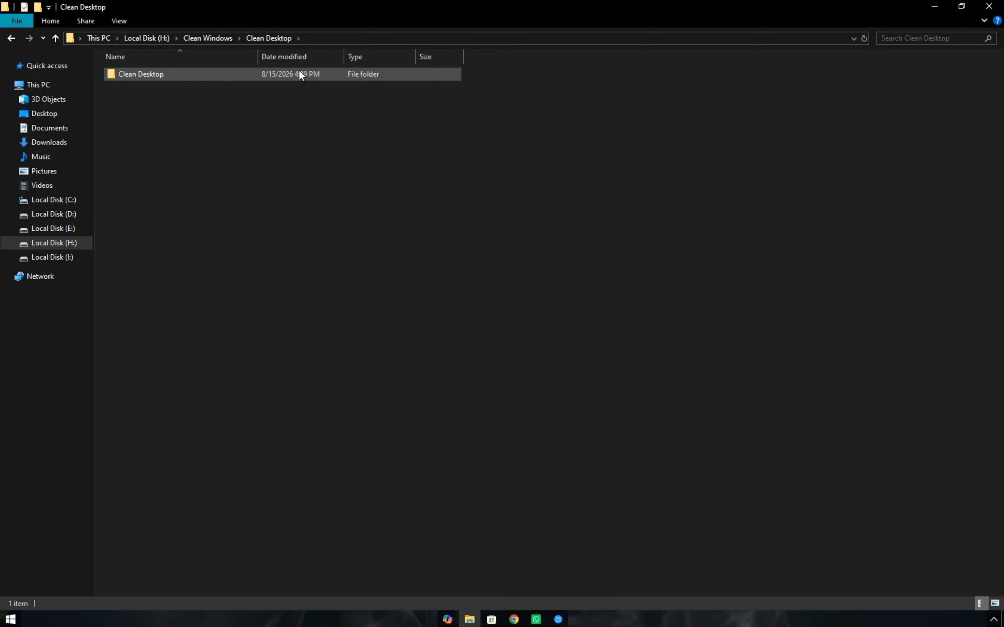
double_click(299, 73)
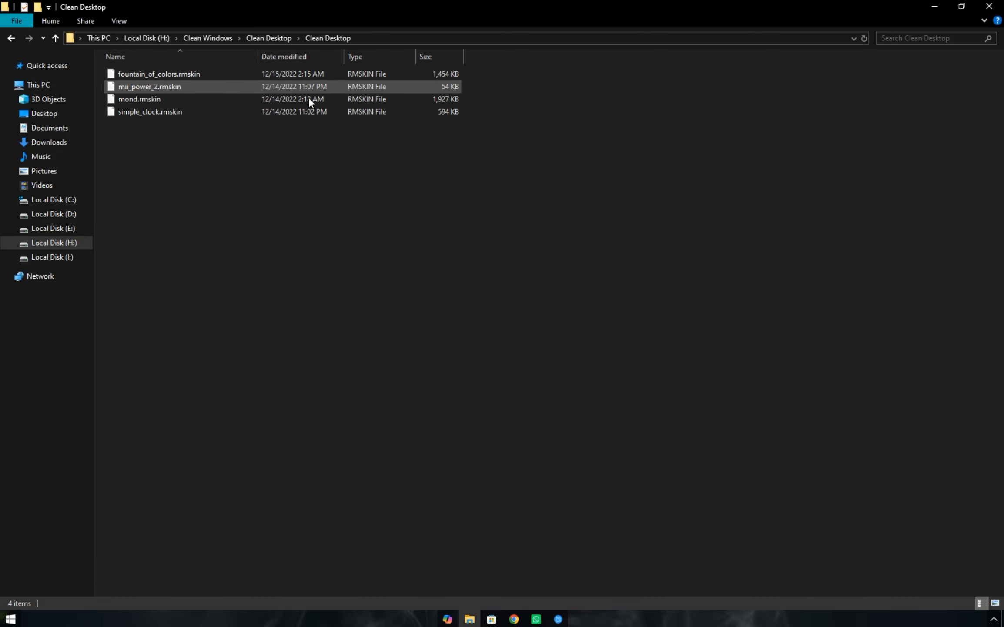
double_click(308, 110)
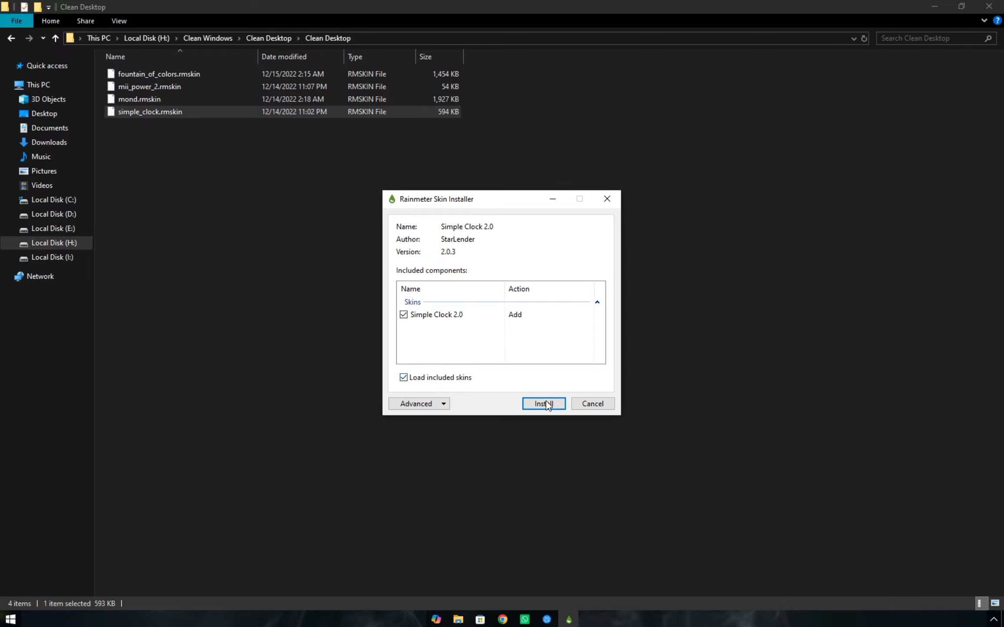
left_click(547, 404)
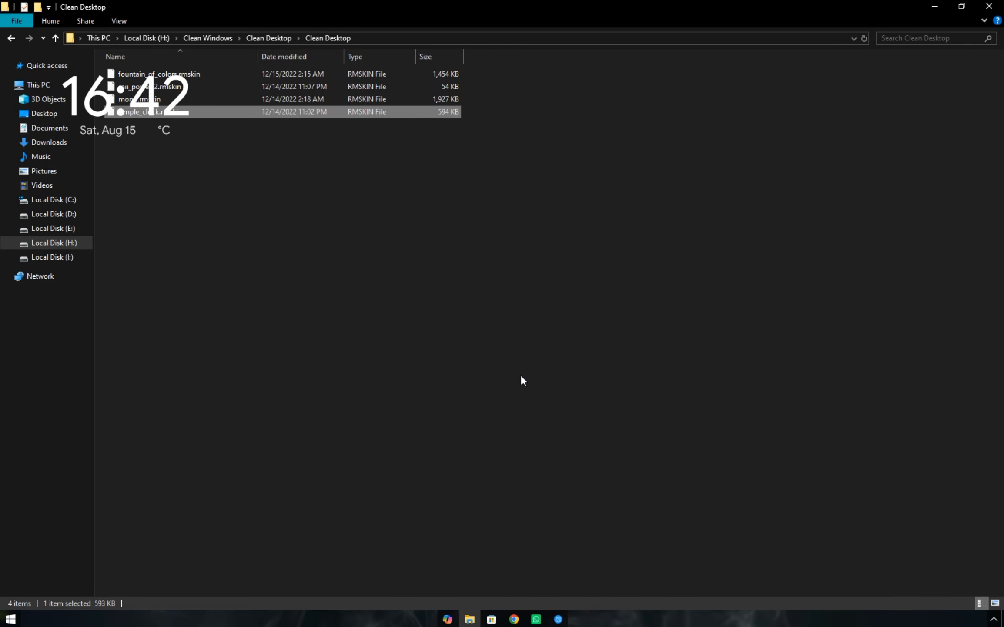
left_click(934, 6)
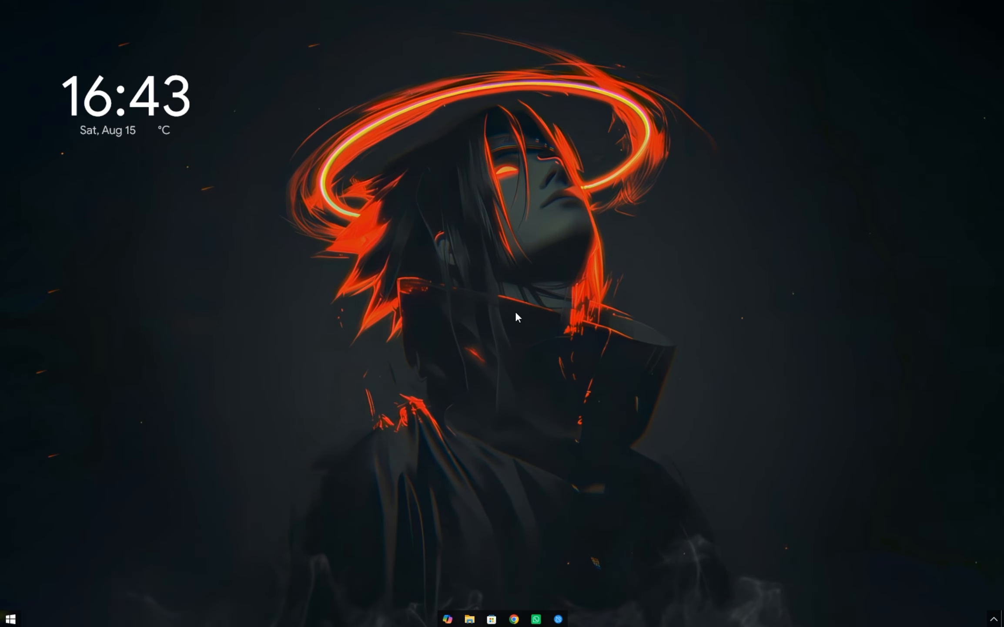
Open the Rainmeter manager and select clock.ini in the Classic Version of Simple Clock 2.0.
left_click(994, 618)
left_click(921, 599)
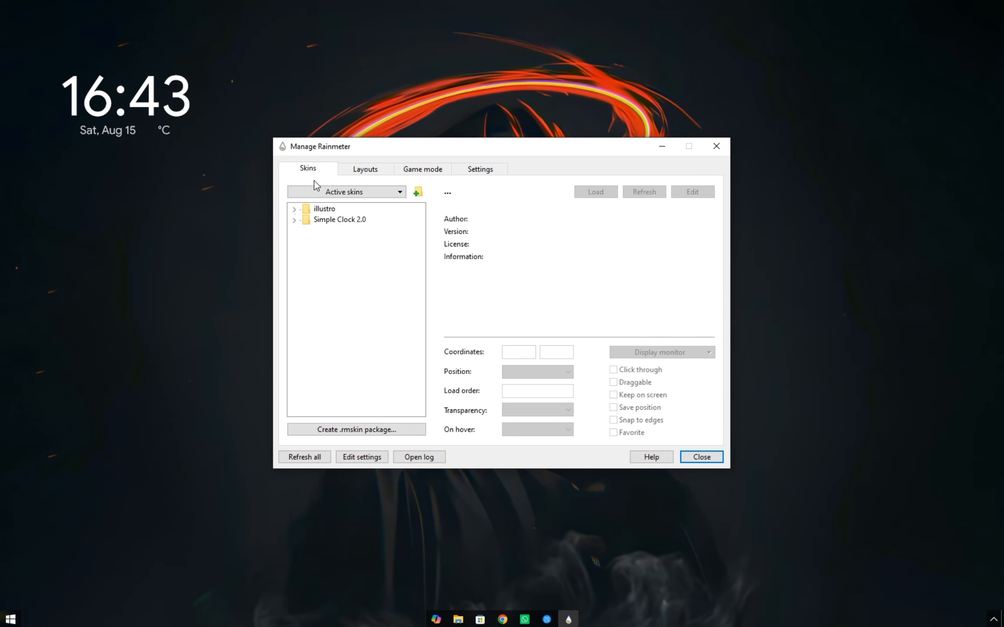
left_click(294, 219)
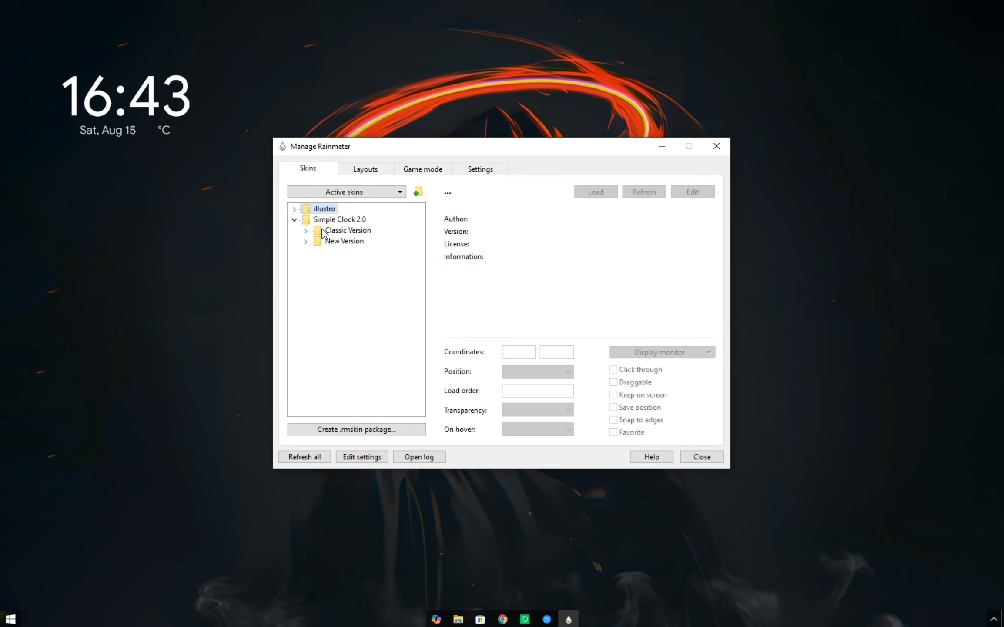
double_click(344, 230)
left_click(349, 241)
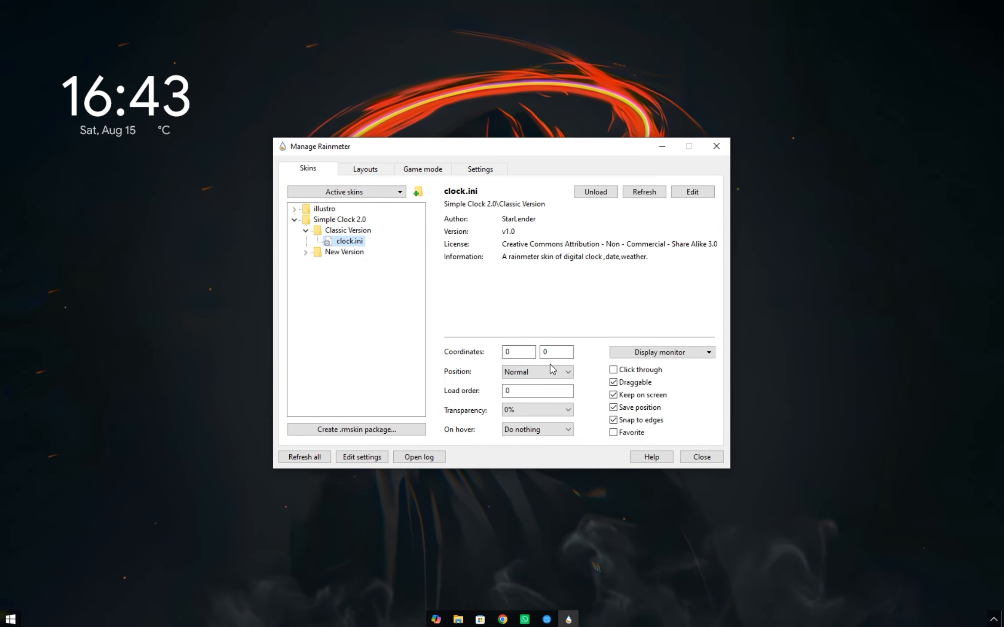
Set the clock skin's vertical coordinate to 768.
double_click(545, 351)
type("200")
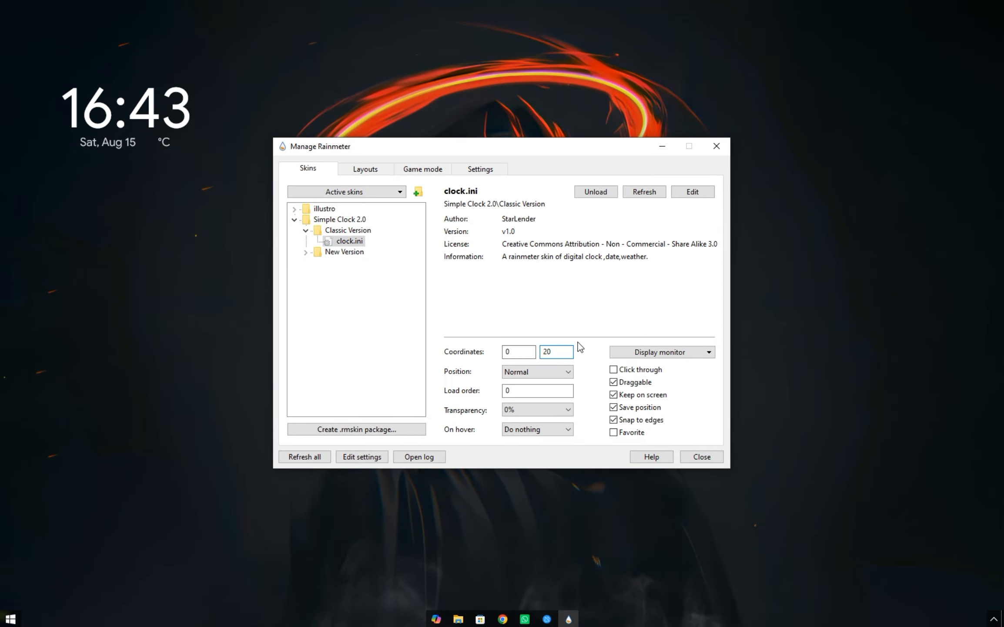
type("0")
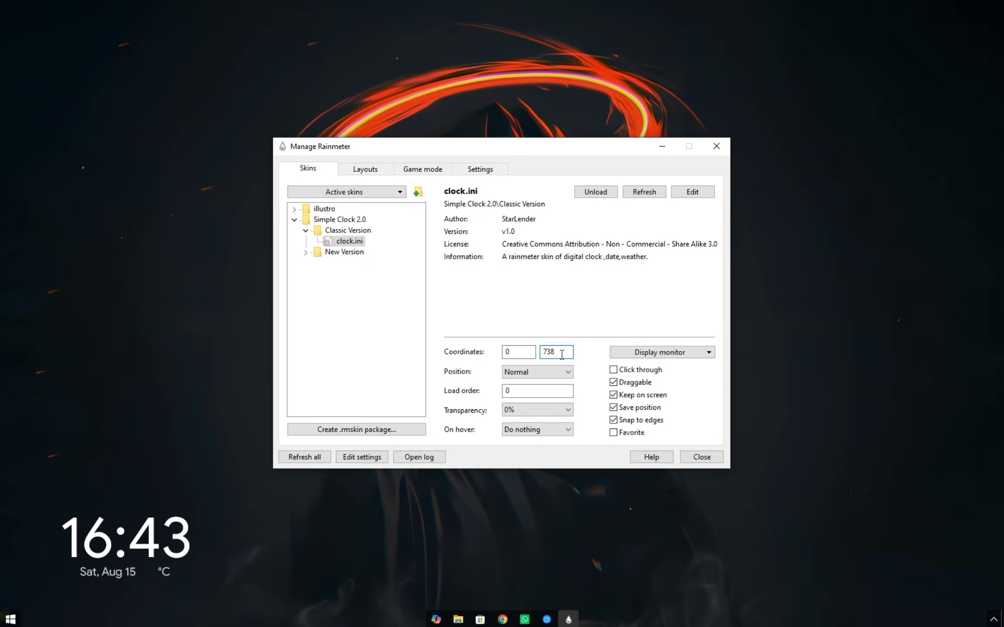
key("BackSpace")
type("9")
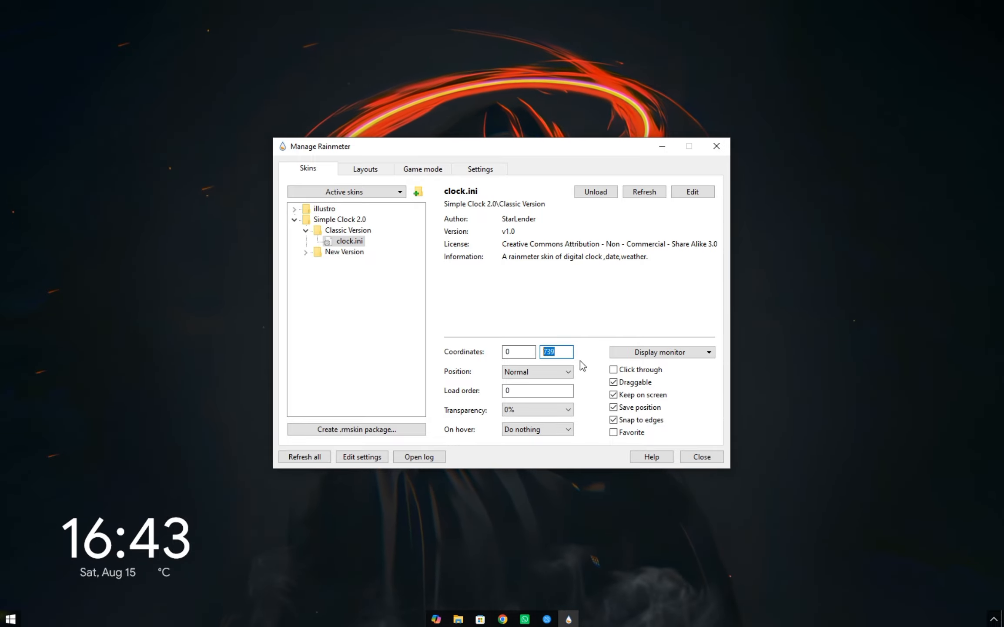
type("768")
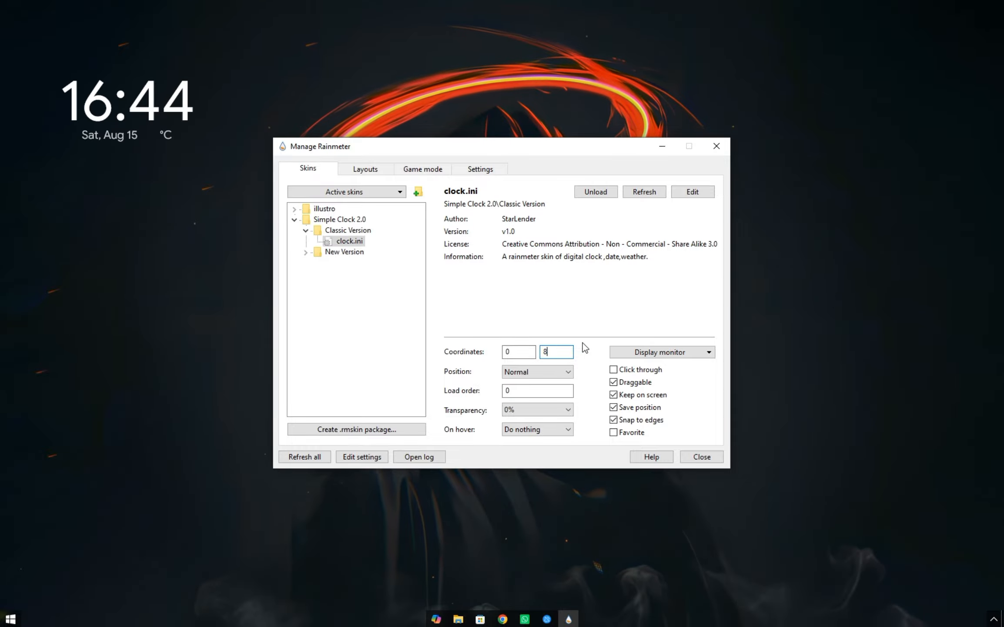
Set the clock skin's horizontal coordinate to -122.
key("shift+Tab")
type("12")
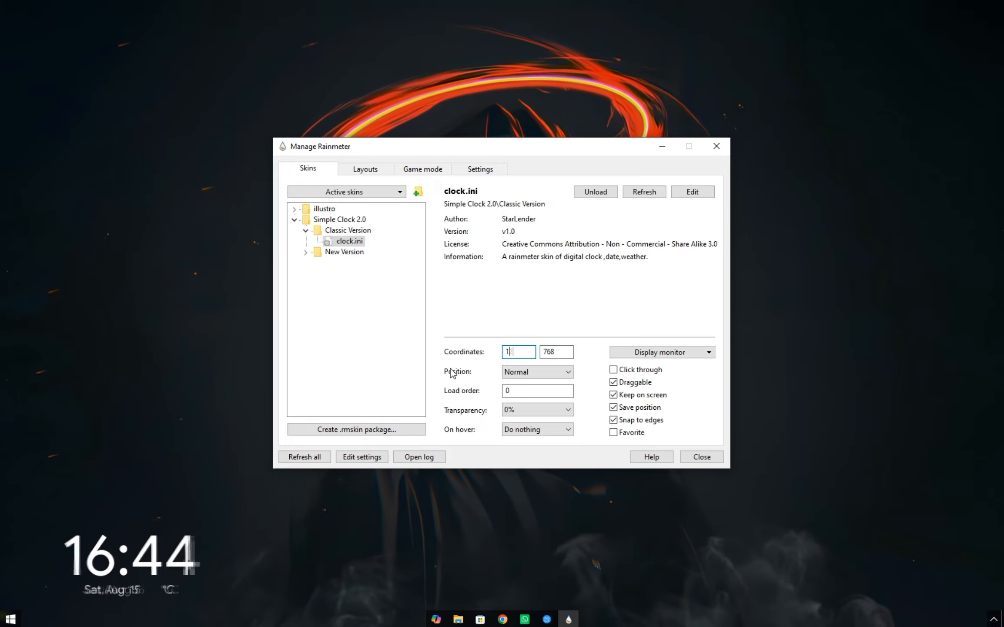
type("-")
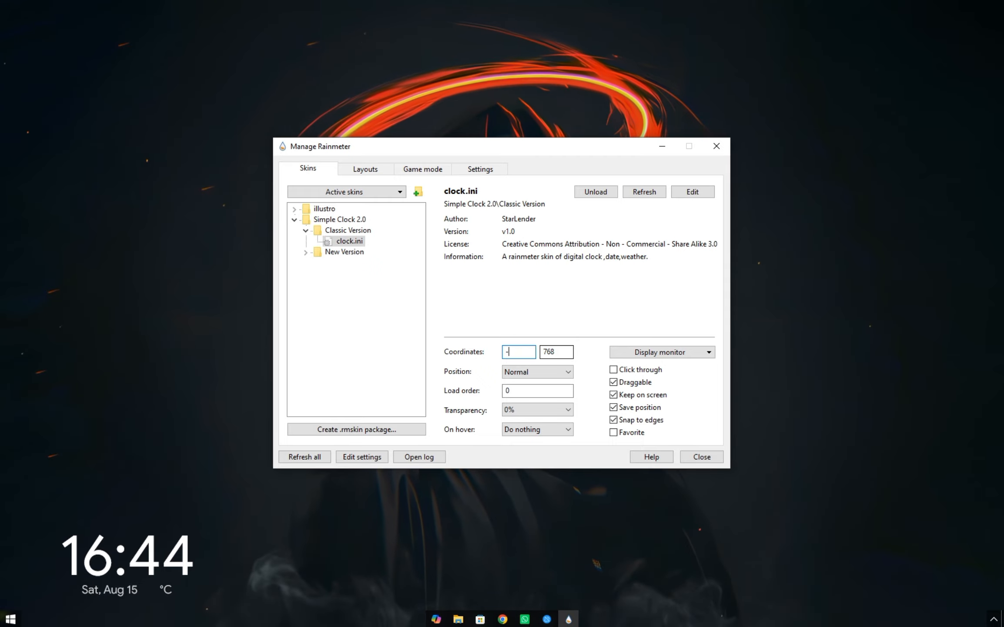
type("12")
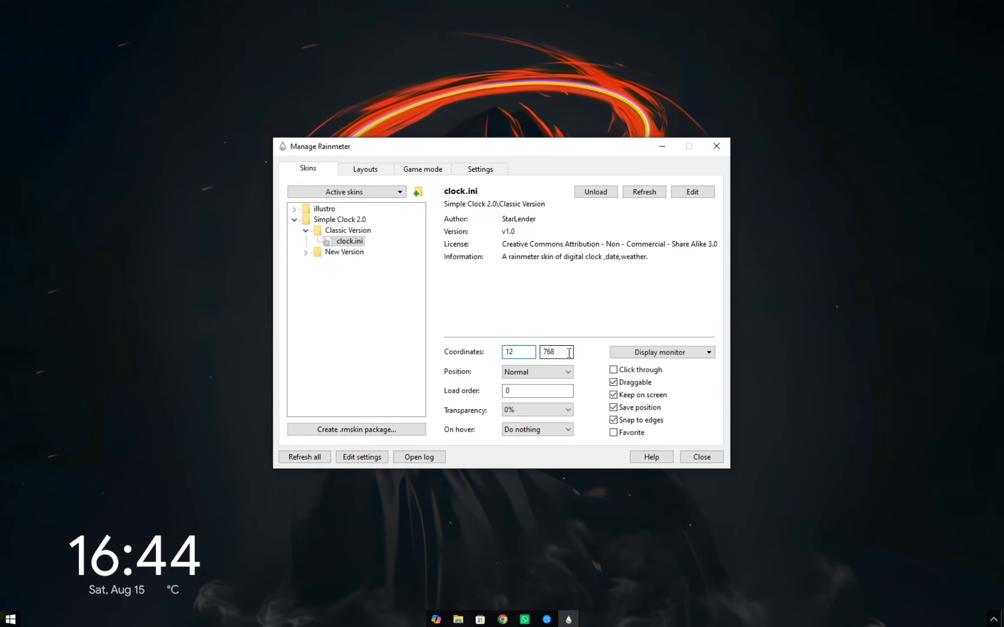
type("2")
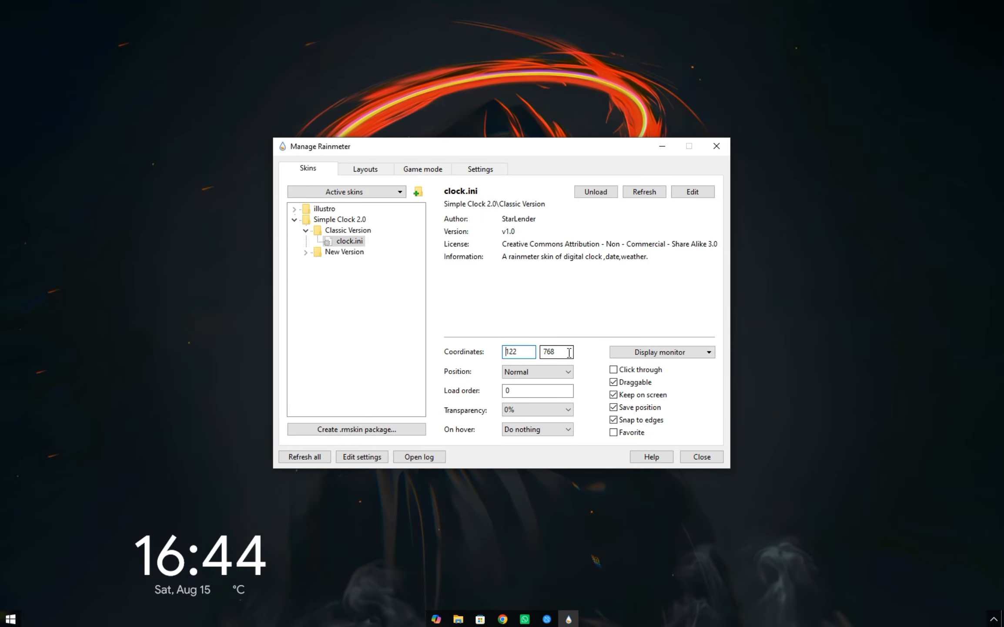
type("-")
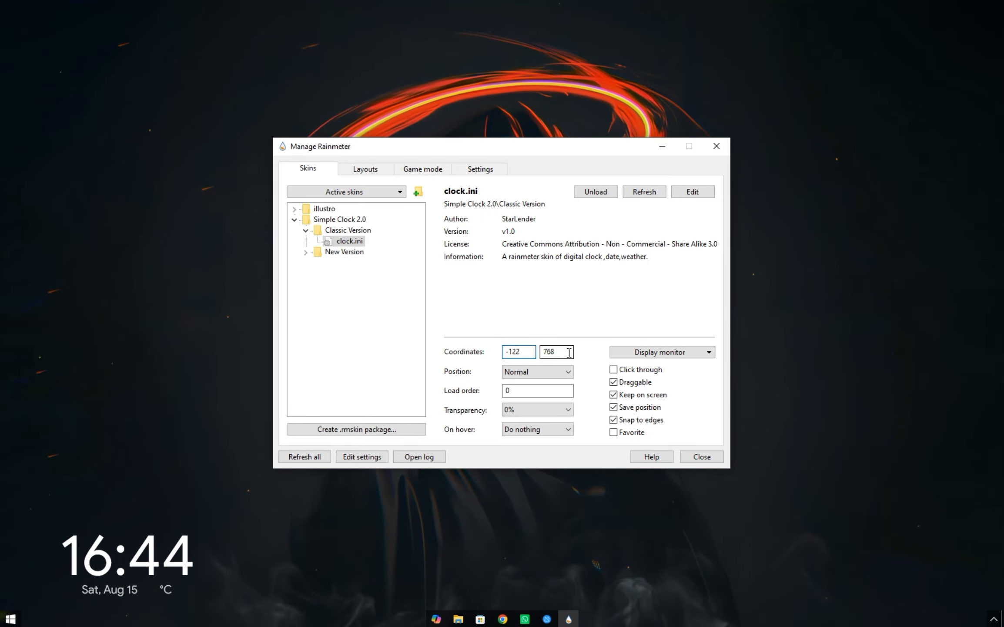
Set the clock skin's transparency to 30%, enable Click through, and close the Rainmeter manager.
left_click(553, 371)
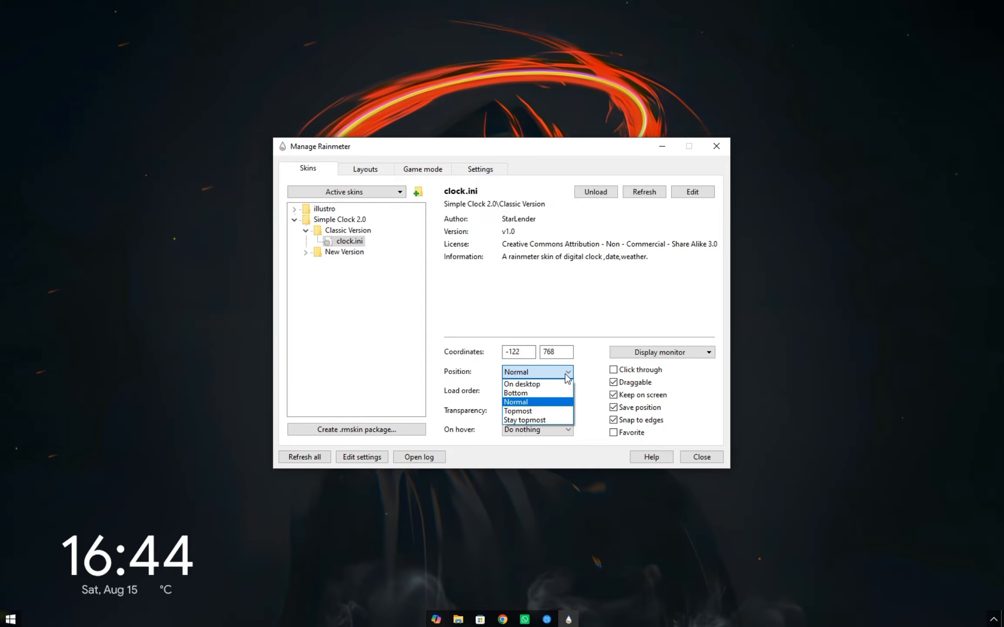
left_click(560, 372)
left_click(533, 407)
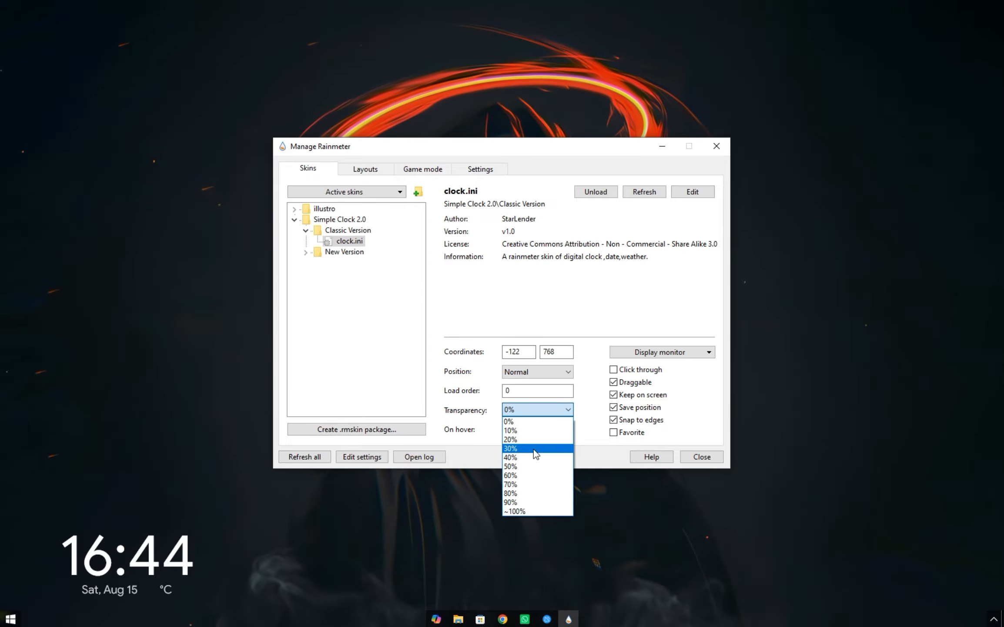
left_click(534, 448)
left_click(569, 391)
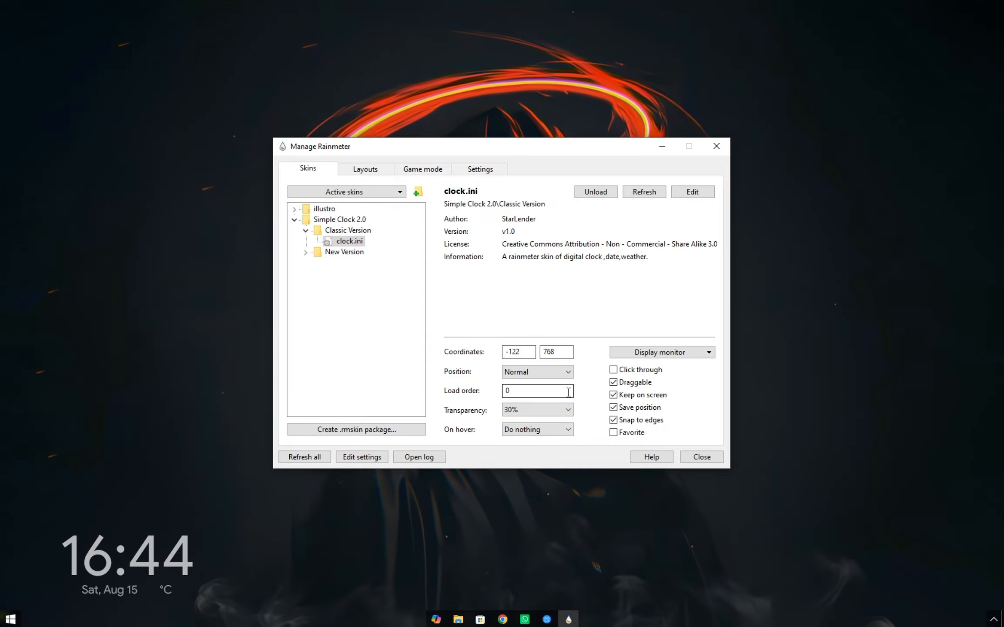
left_click(614, 370)
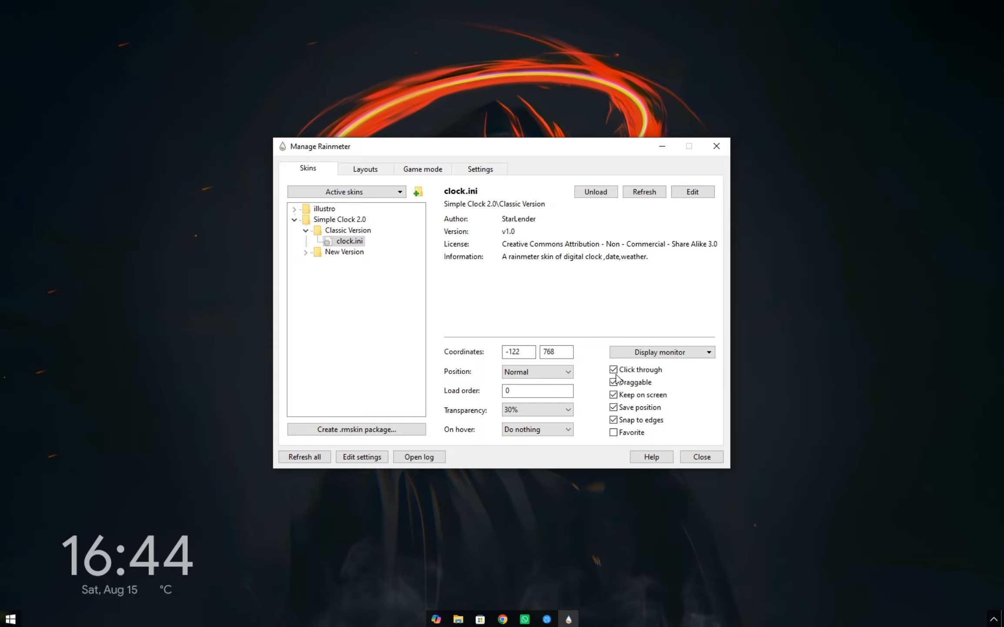
left_click(622, 352)
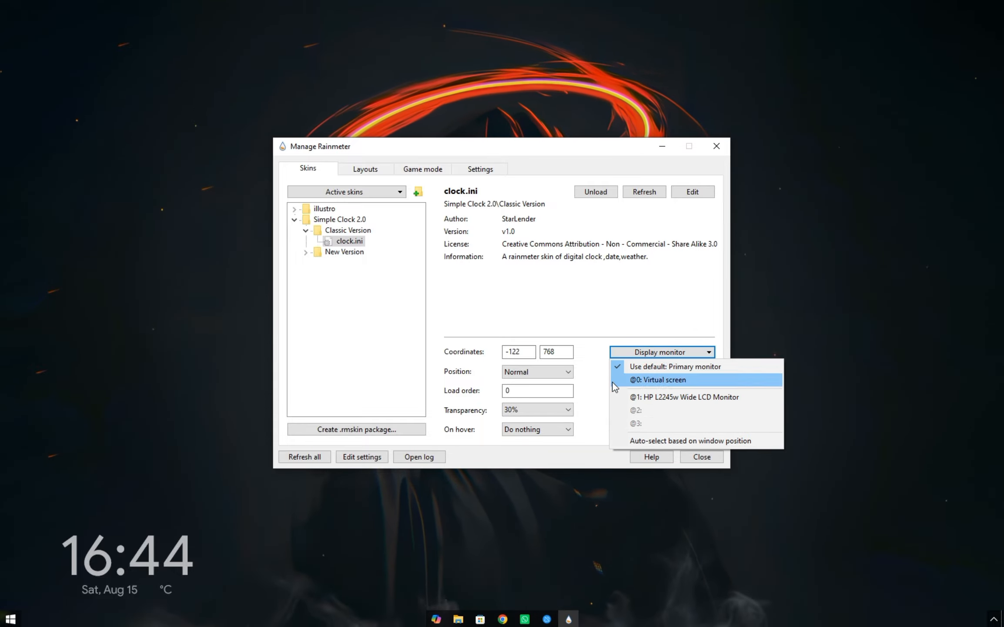
left_click(605, 411)
left_click(702, 455)
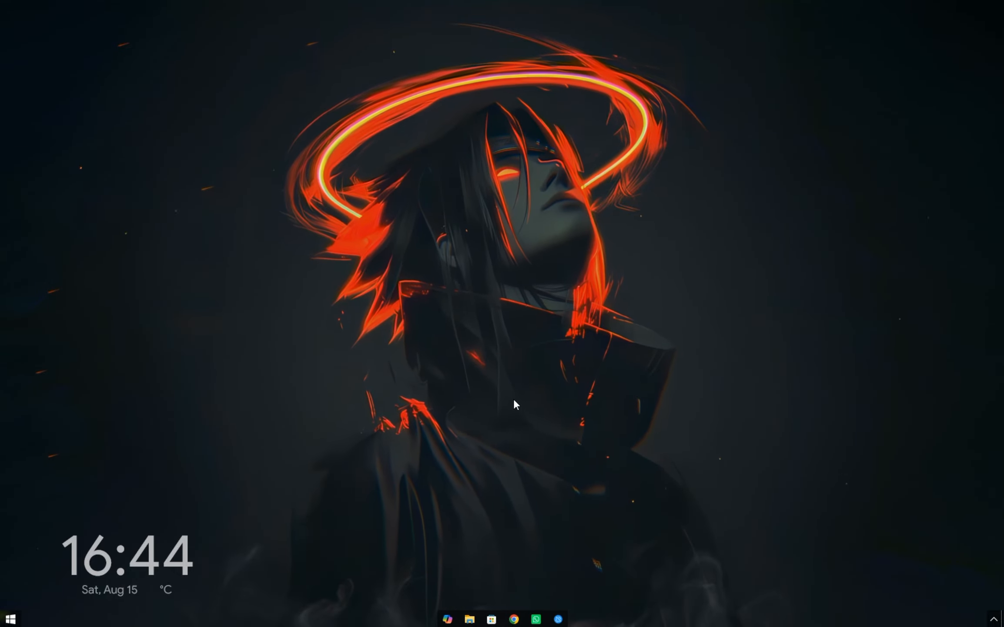
Install the mii_power_2.rmskin package from the Clean Desktop folder and minimize the folder window.
left_click(471, 620)
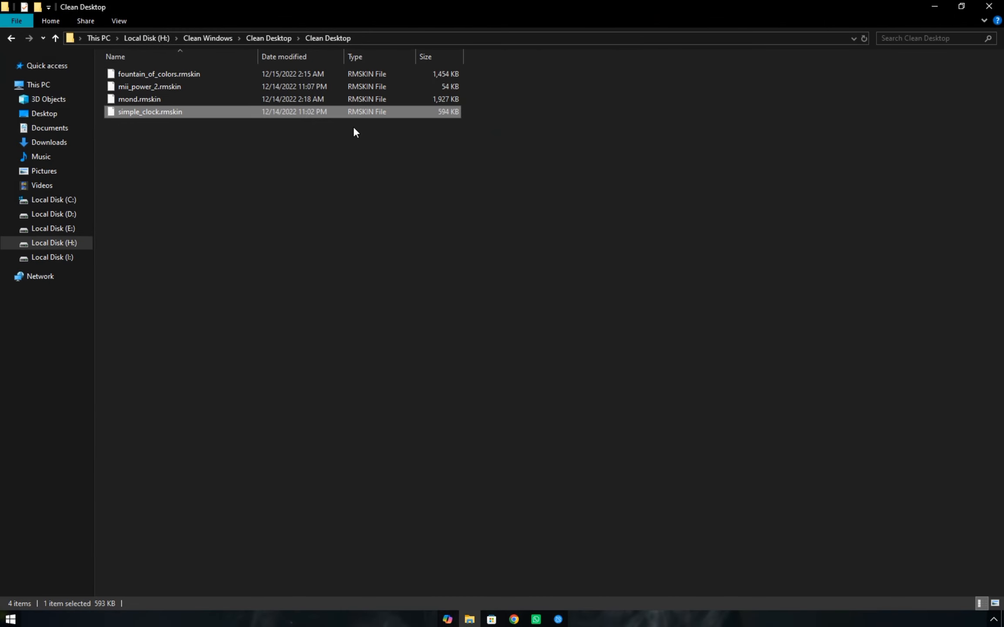
double_click(311, 84)
left_click(548, 404)
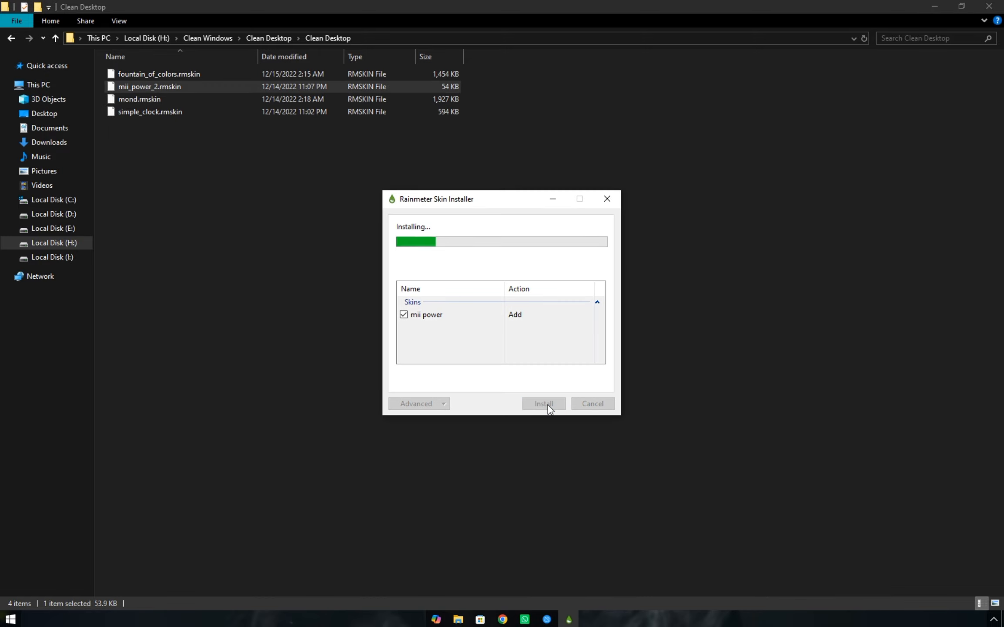
left_click(940, 6)
In the Rainmeter manager, load W.ini from mii power's power folder and place its icons just left of the desktop clock.
left_click(994, 618)
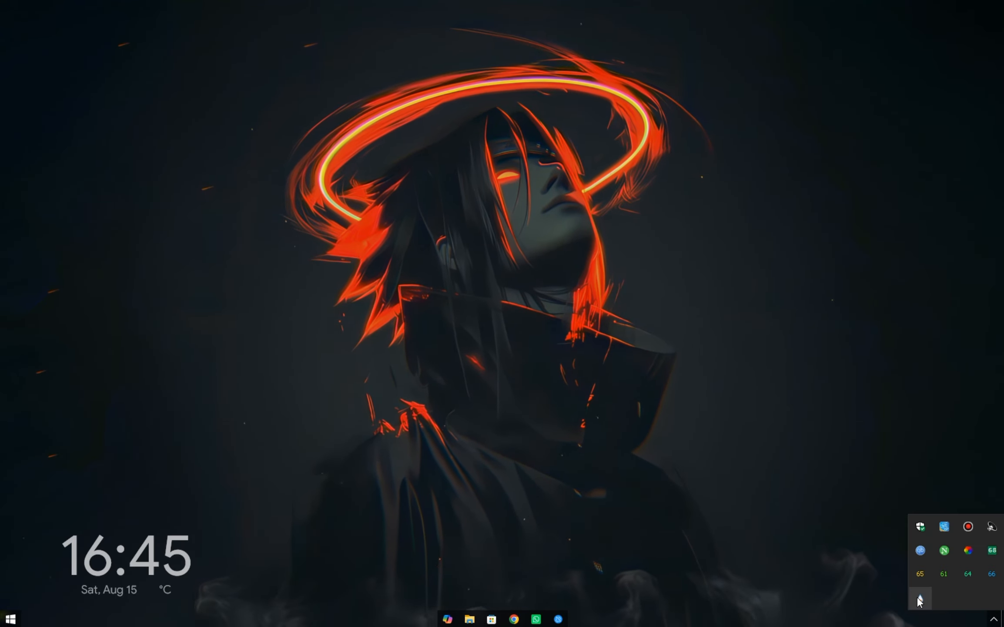
left_click(919, 598)
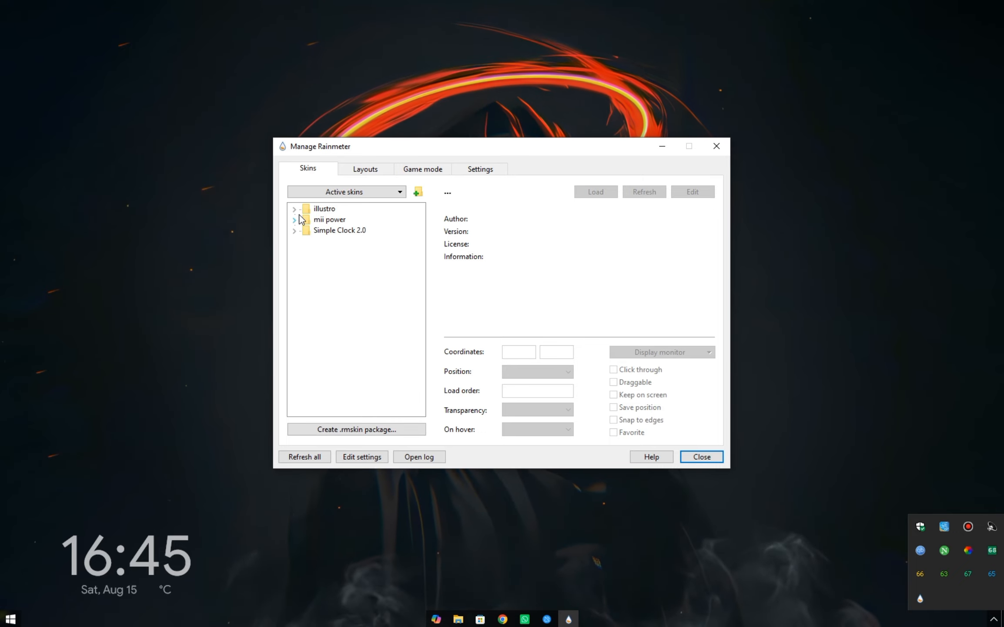
left_click(297, 218)
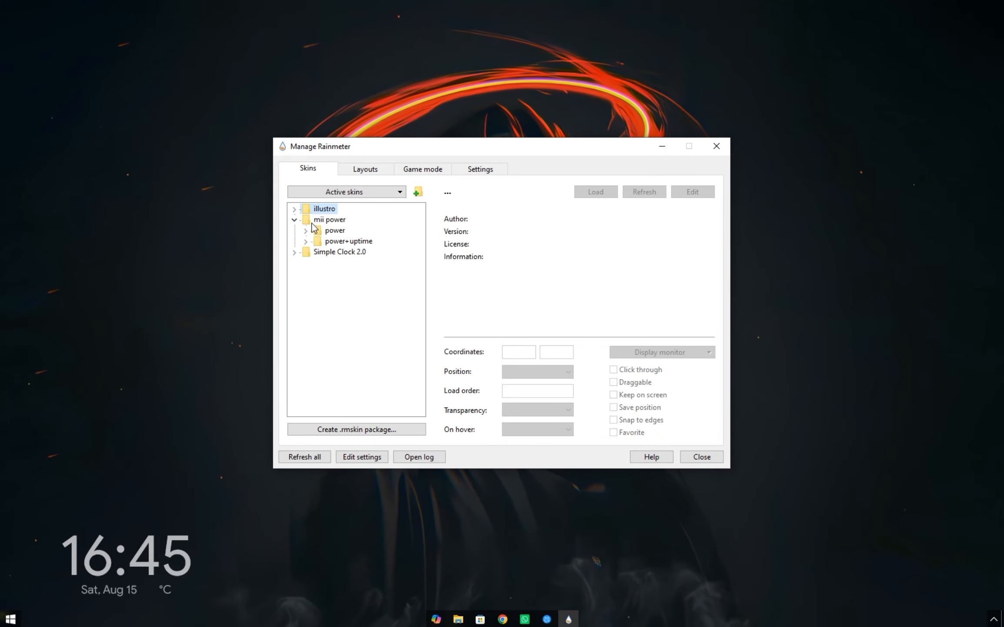
left_click(306, 230)
left_click(345, 252)
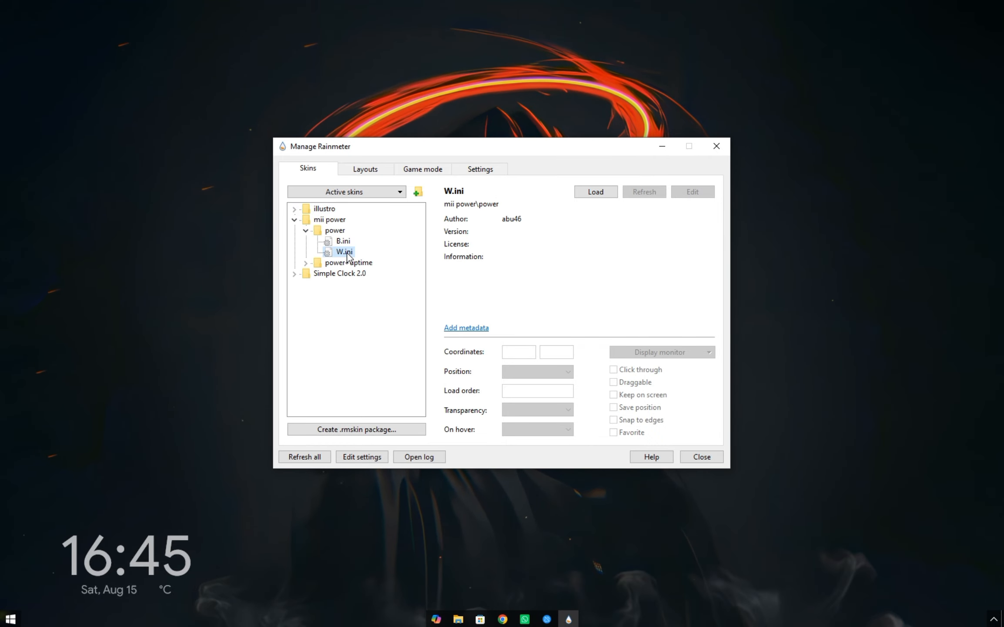
right_click(348, 257)
left_click(363, 261)
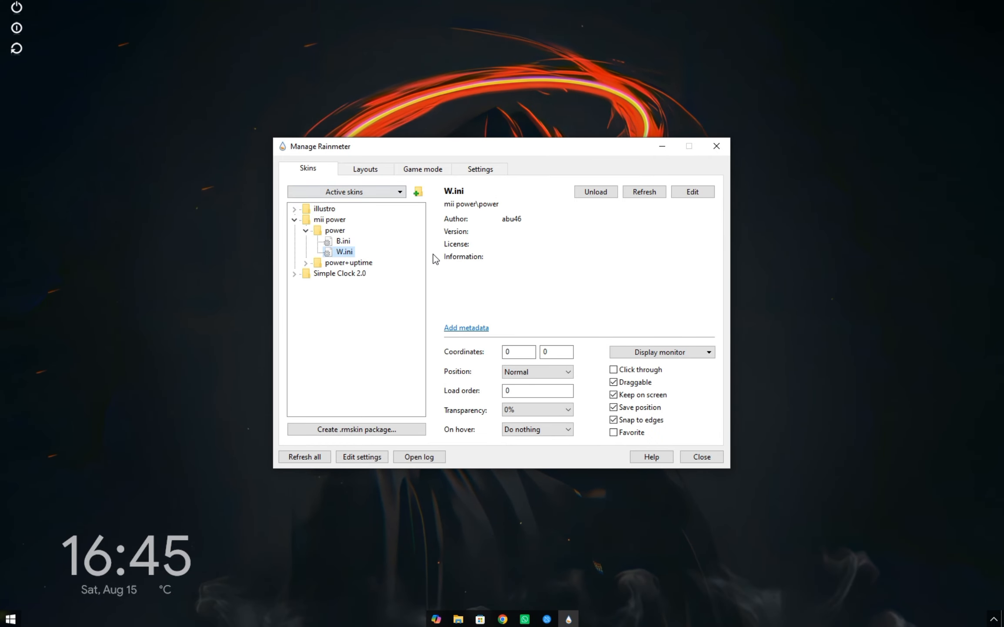
left_click_drag(17, 34, 40, 573)
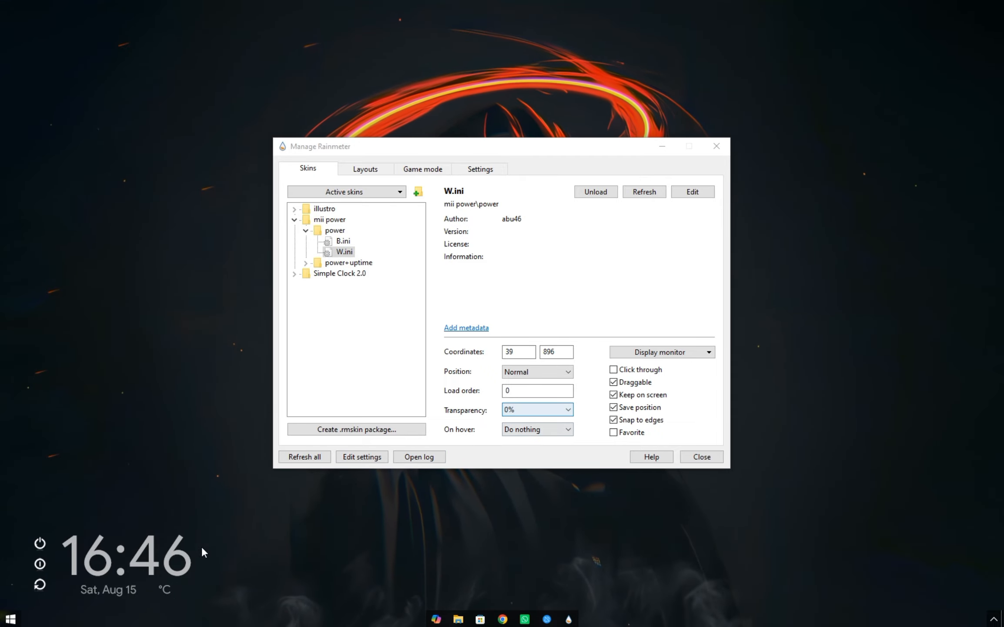
Check the placement of clock.ini in Simple Clock 2.0 and set the W.ini power skin's vertical coordinate to 894.
left_click(340, 274)
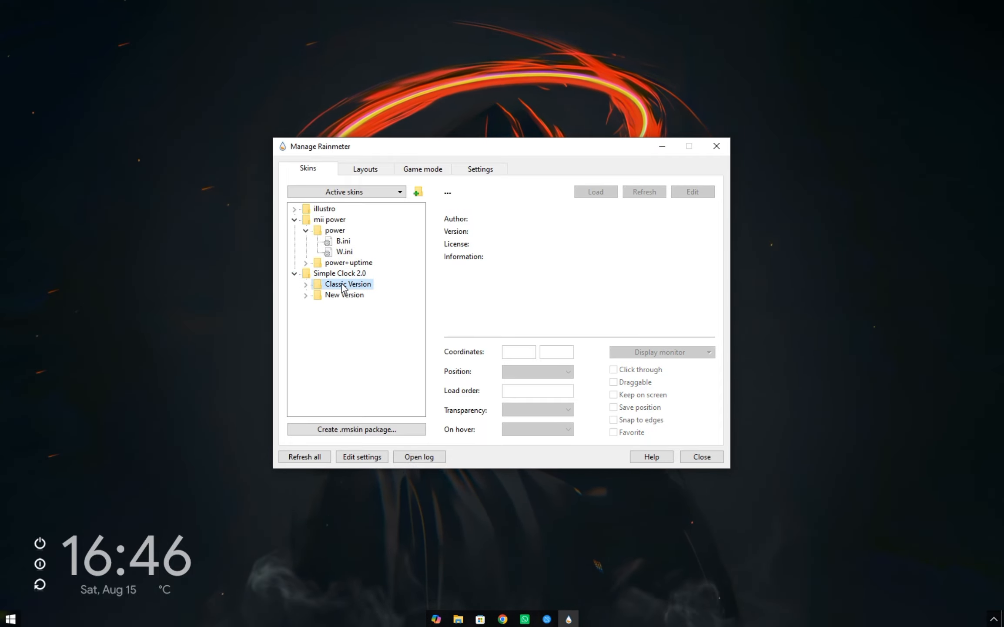
double_click(341, 283)
left_click(348, 295)
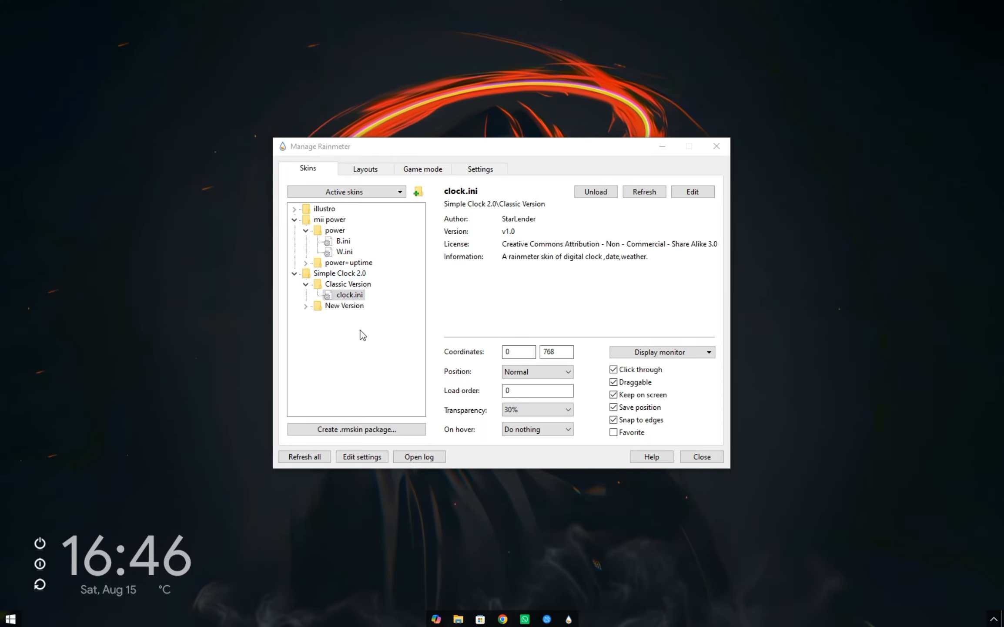
double_click(329, 231)
double_click(332, 231)
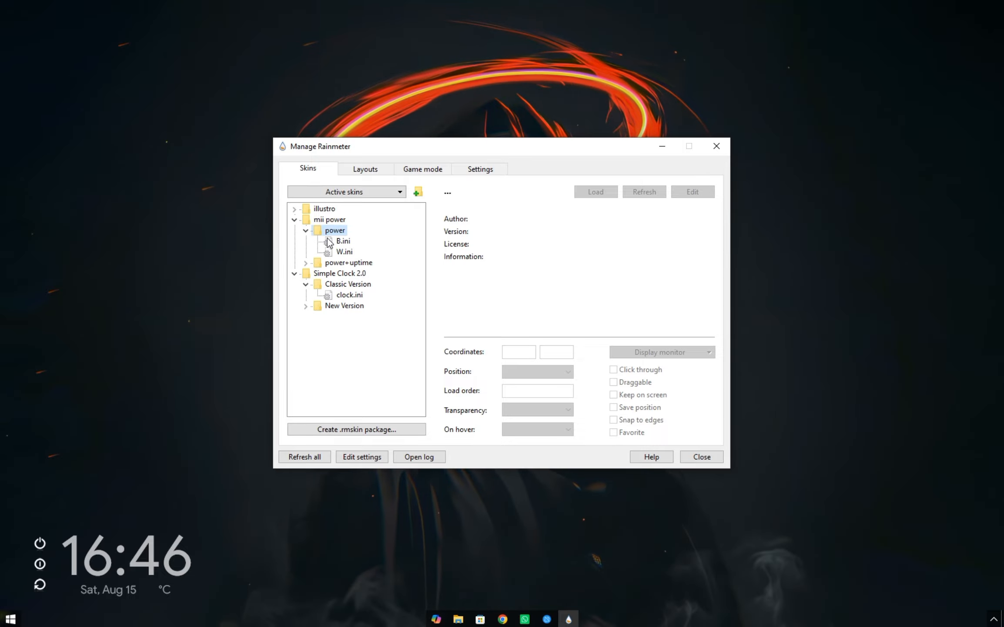
left_click(345, 252)
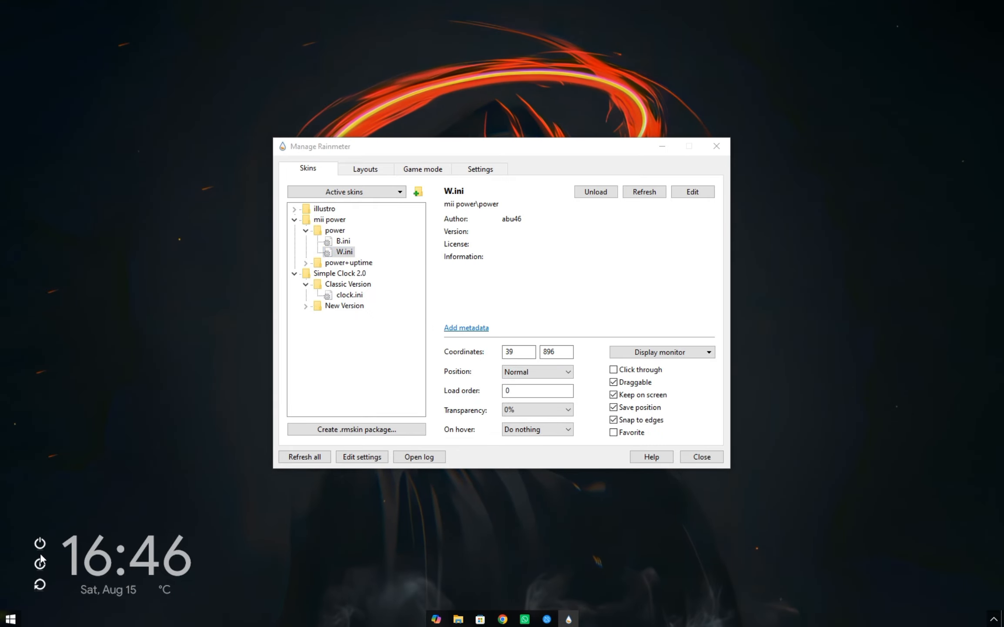
left_click(564, 372)
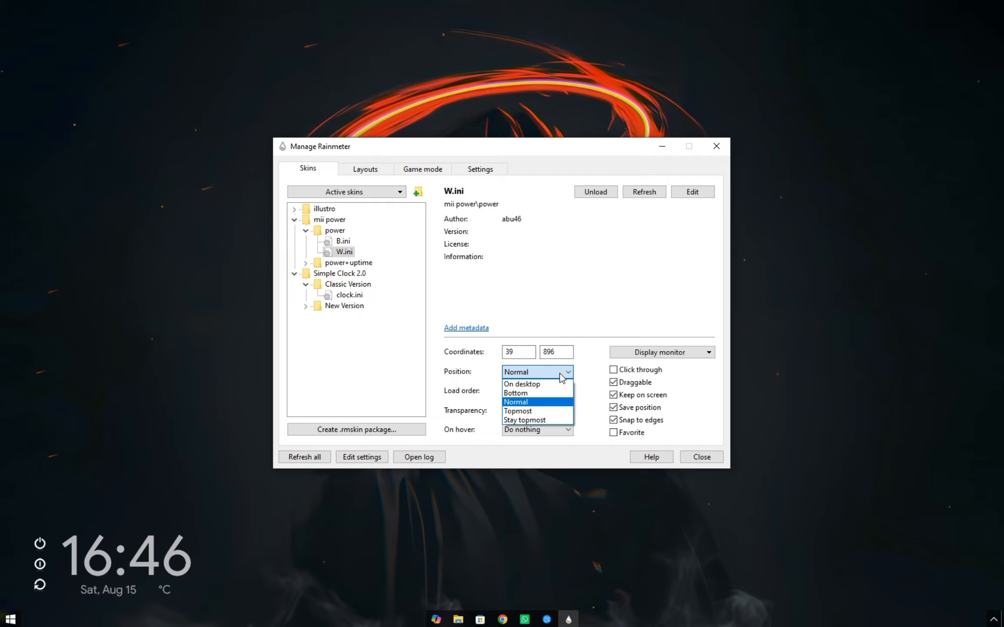
left_click(528, 372)
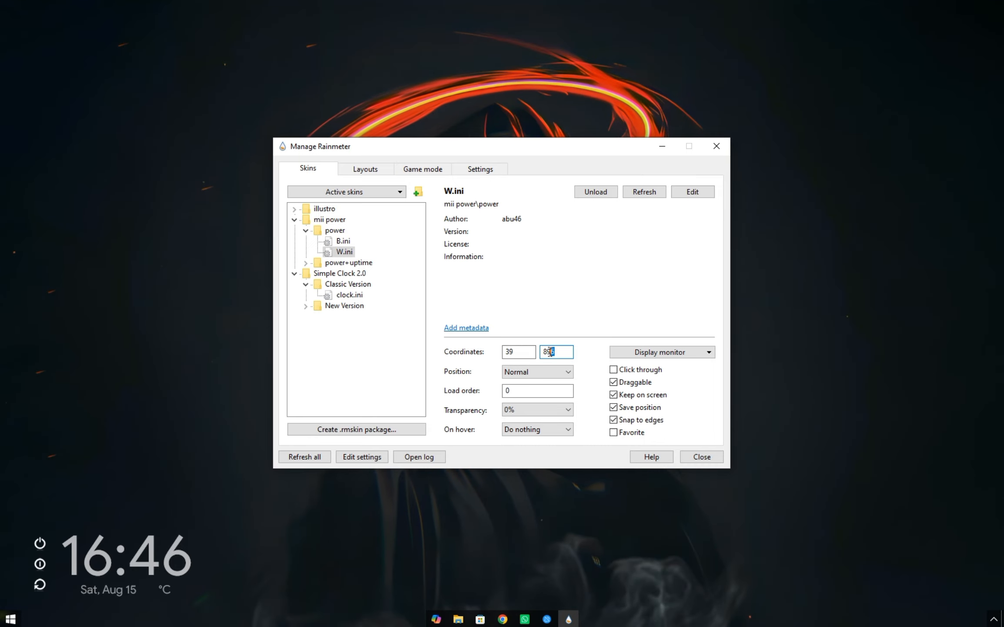
type("4")
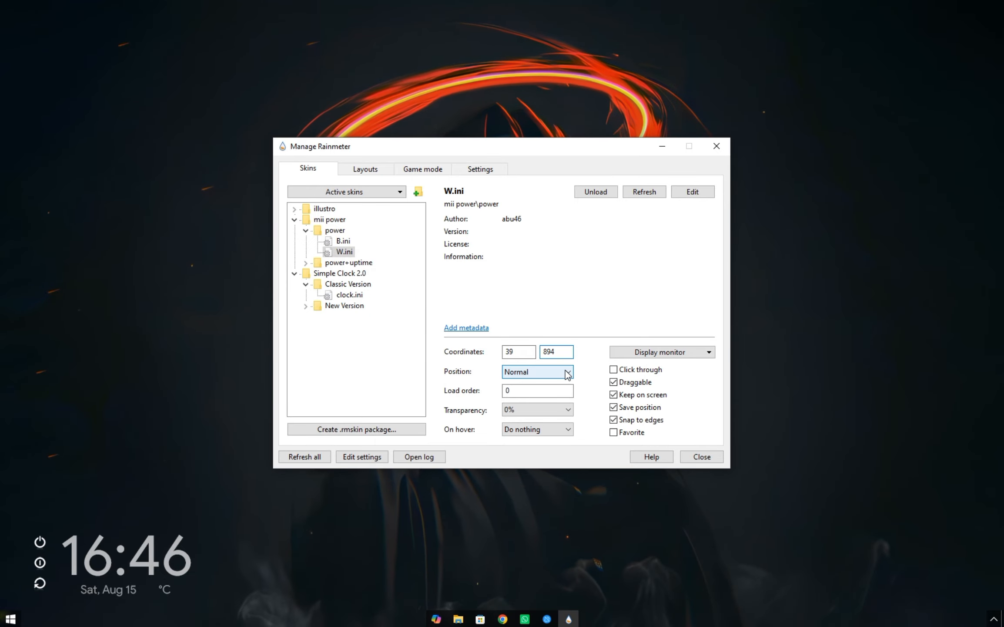
Set the power skin's transparency to 40% and close the Rainmeter manager.
left_click(551, 414)
left_click(535, 462)
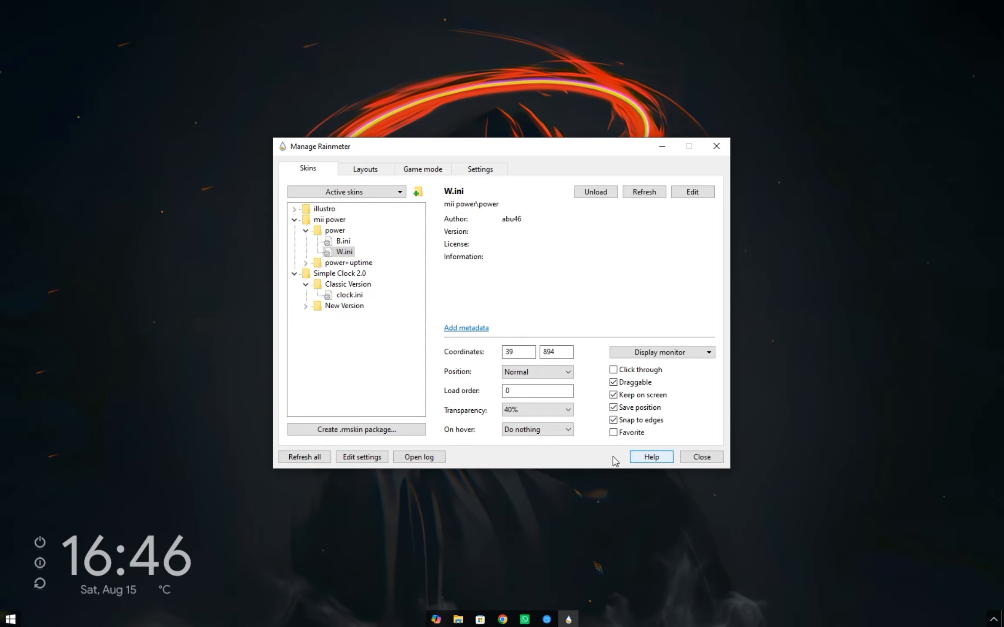
left_click(704, 456)
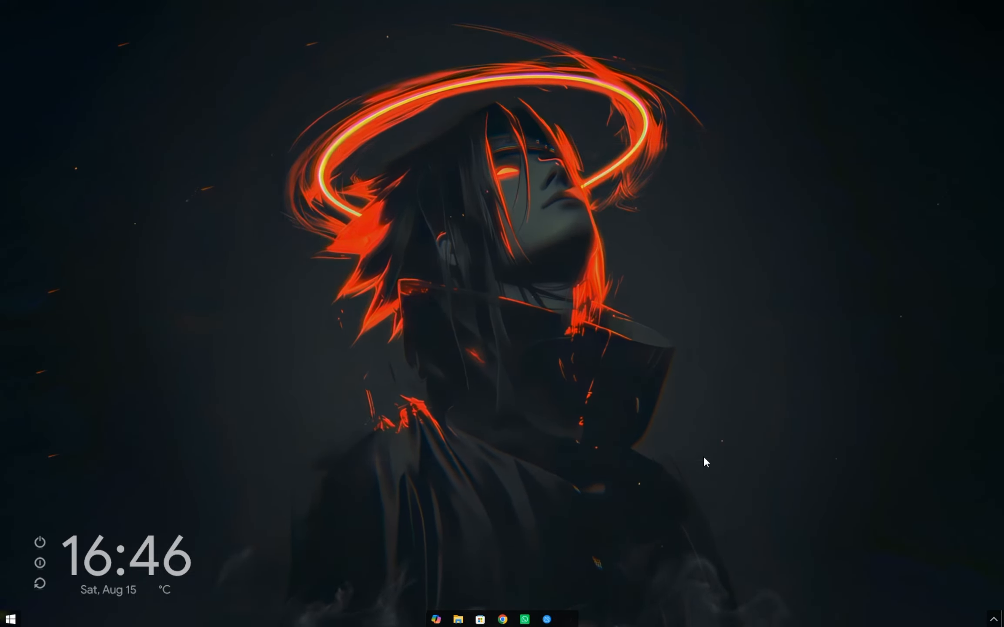
Install mond.rmskin with its included layout, minimize the folder window and close the Mond settings skin.
left_click(470, 619)
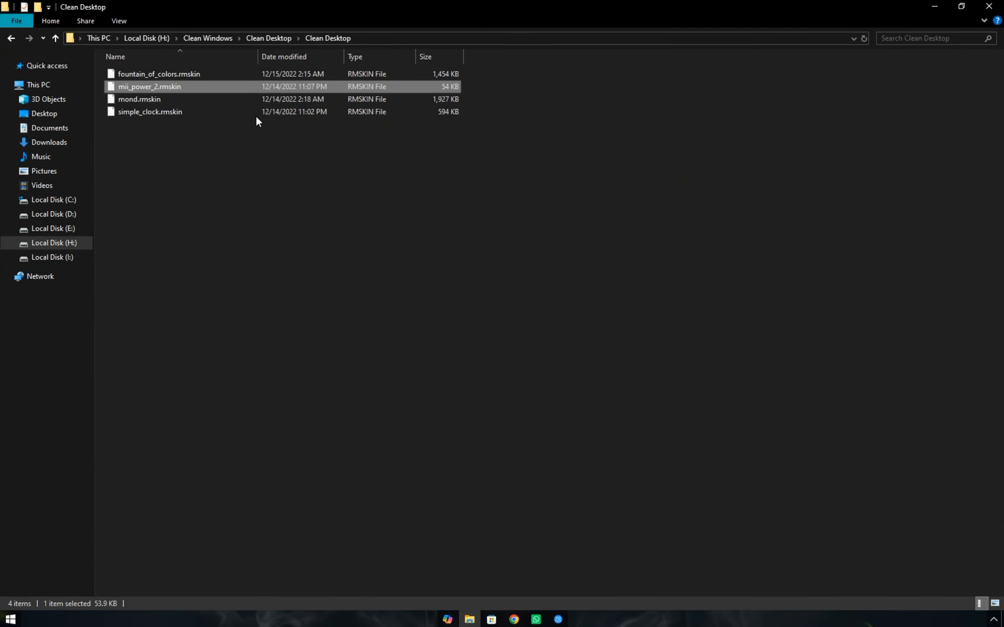
left_click(196, 103)
double_click(195, 102)
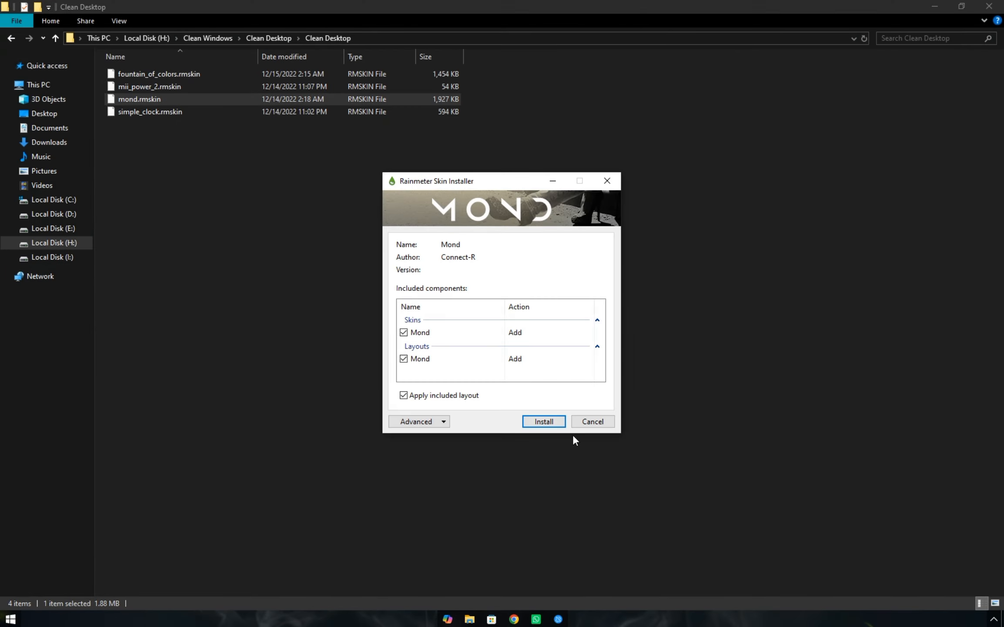
left_click(545, 421)
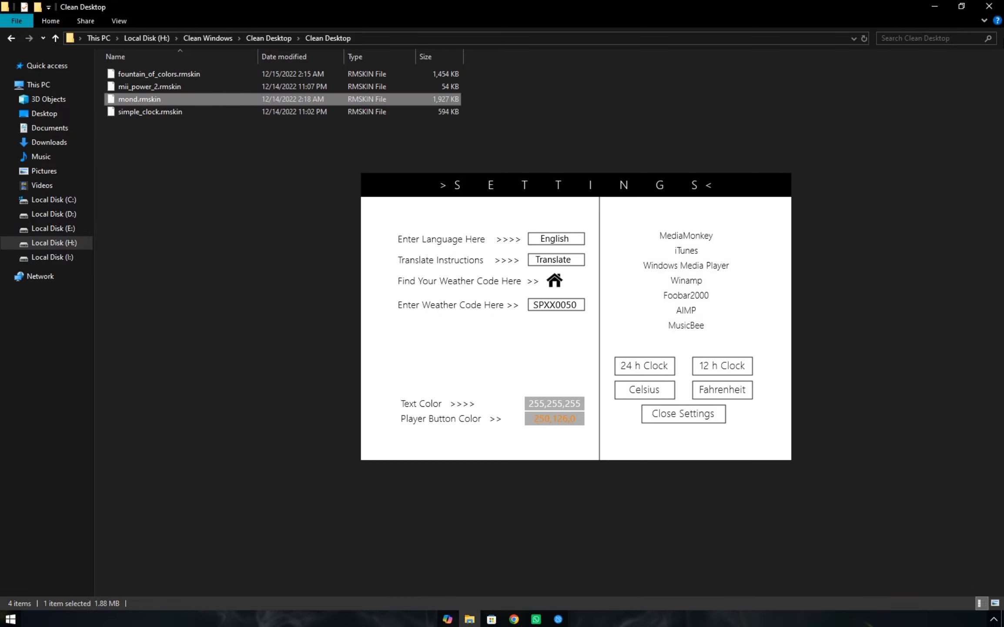
left_click(934, 7)
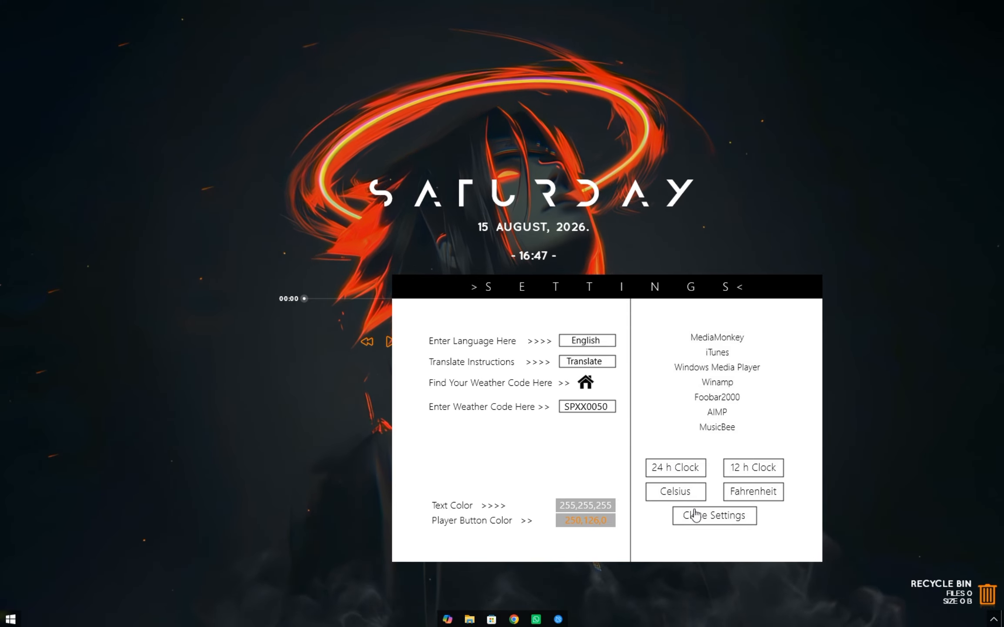
left_click(693, 521)
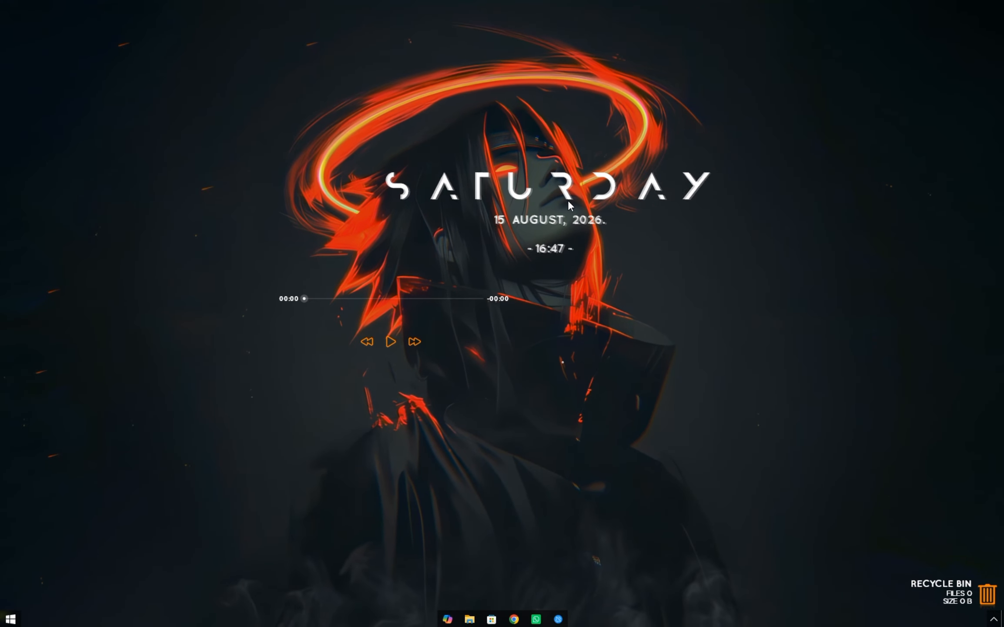
Move the Mond day and date clock to the desktop's upper-right corner and unload the Mond Player skin.
left_click_drag(507, 70, 843, 57)
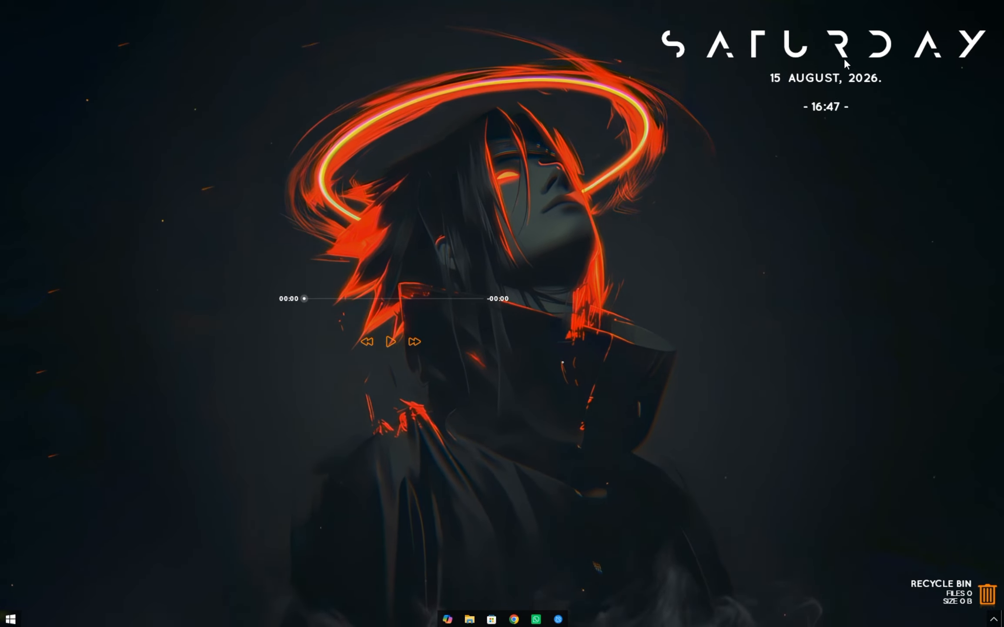
right_click(338, 343)
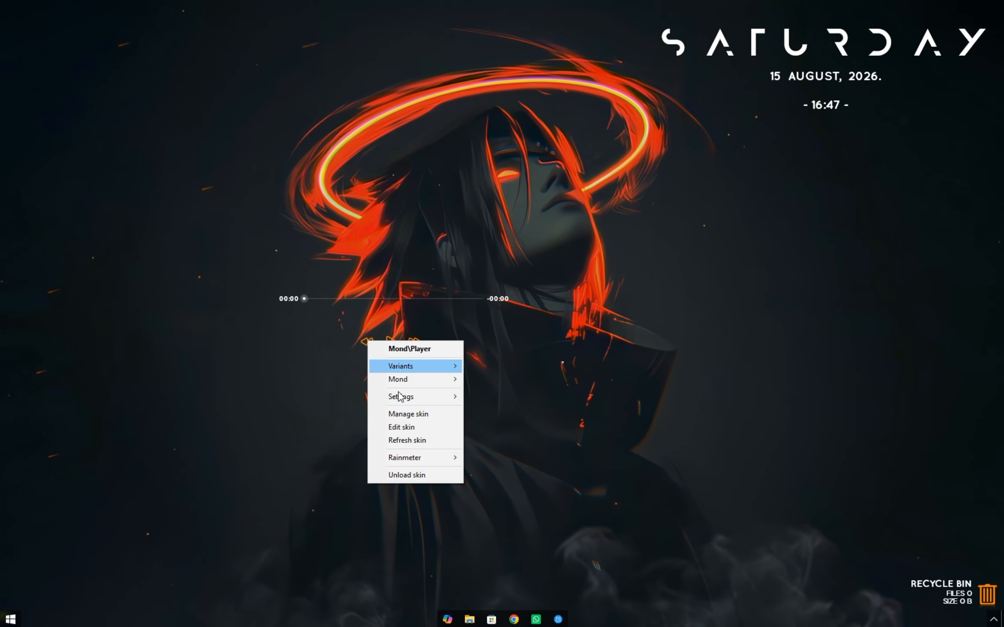
left_click(415, 478)
left_click_drag(805, 48, 830, 53)
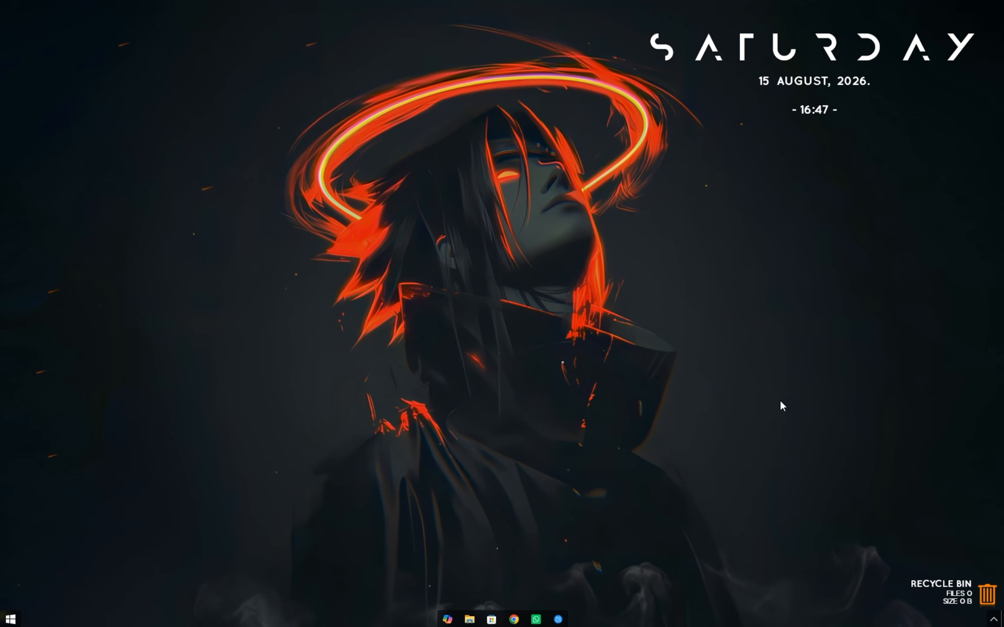
Unload the Mond Recycle Bin skin from the desktop.
left_click(979, 585)
left_click(607, 320)
right_click(921, 585)
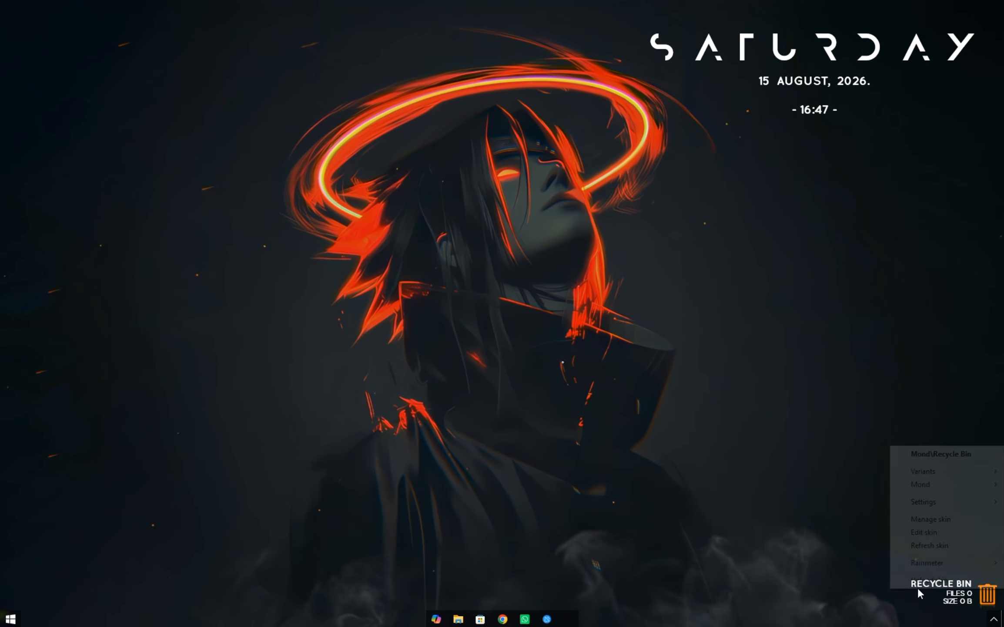
left_click(921, 580)
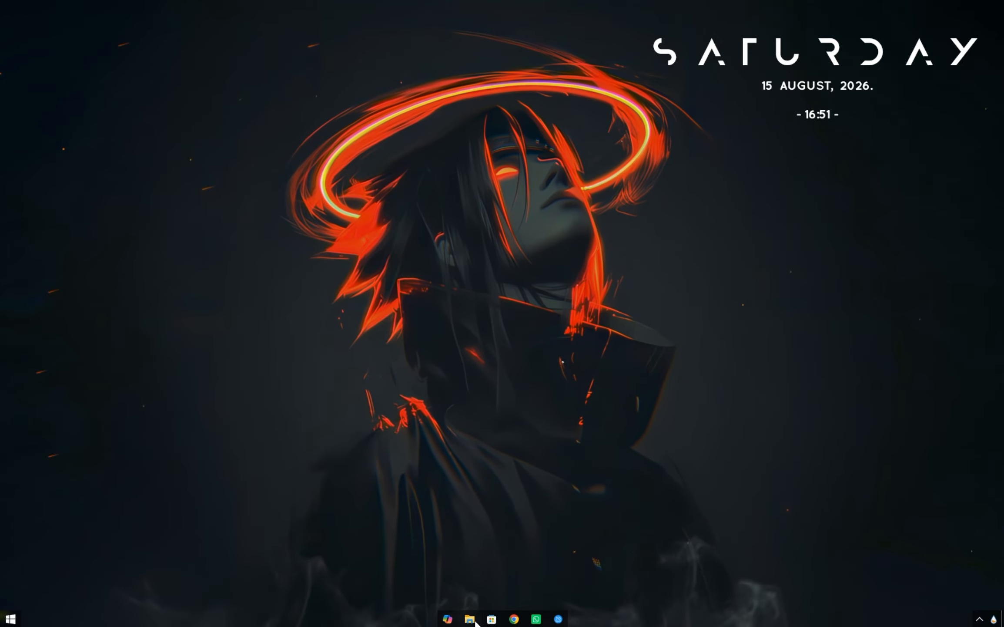
Open the inner Clean Desktop folder under Clean Windows on Local Disk (H:) in a new File Explorer window.
key("super+e")
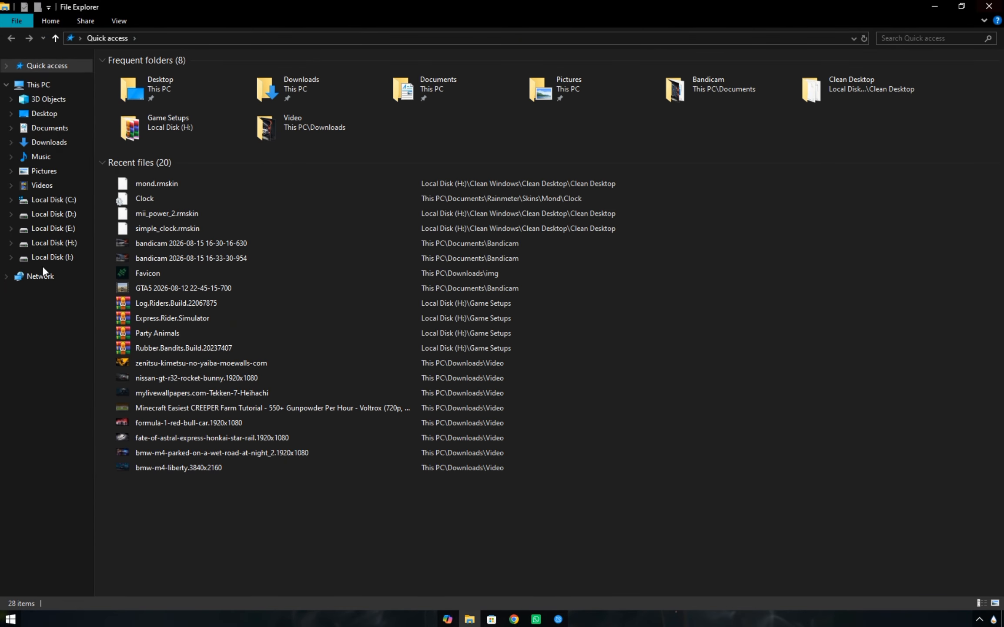
left_click(47, 243)
double_click(145, 74)
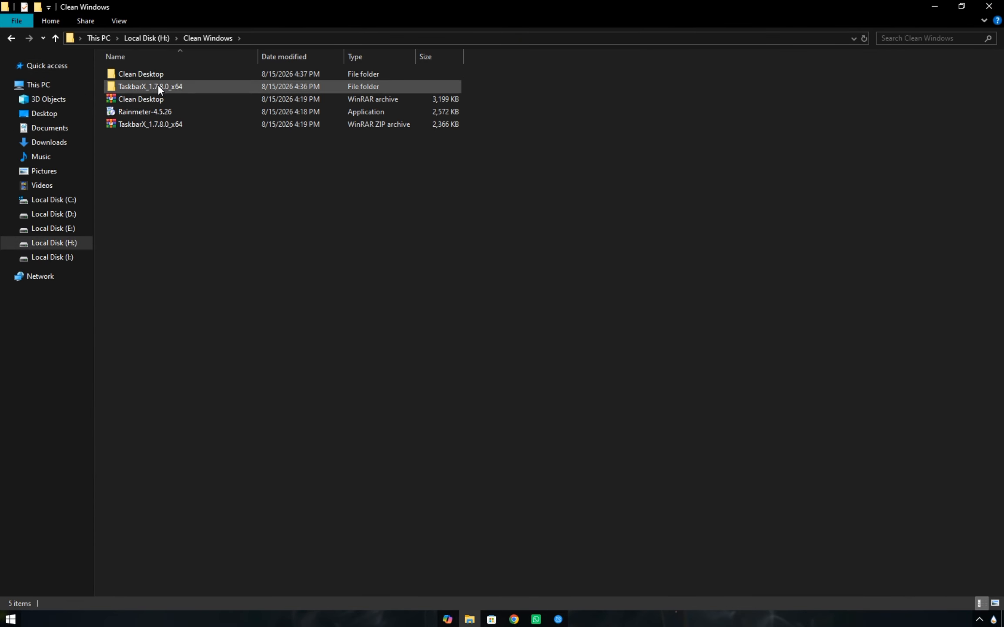
double_click(162, 76)
double_click(158, 73)
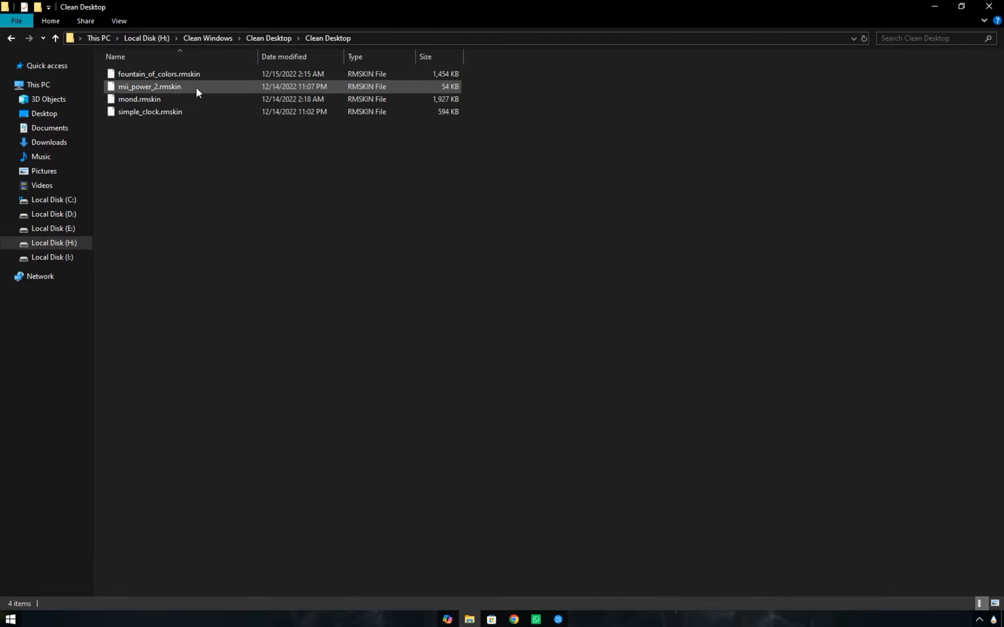
Install the fountain_of_colors.rmskin package and minimize the folder window.
double_click(183, 74)
left_click(549, 420)
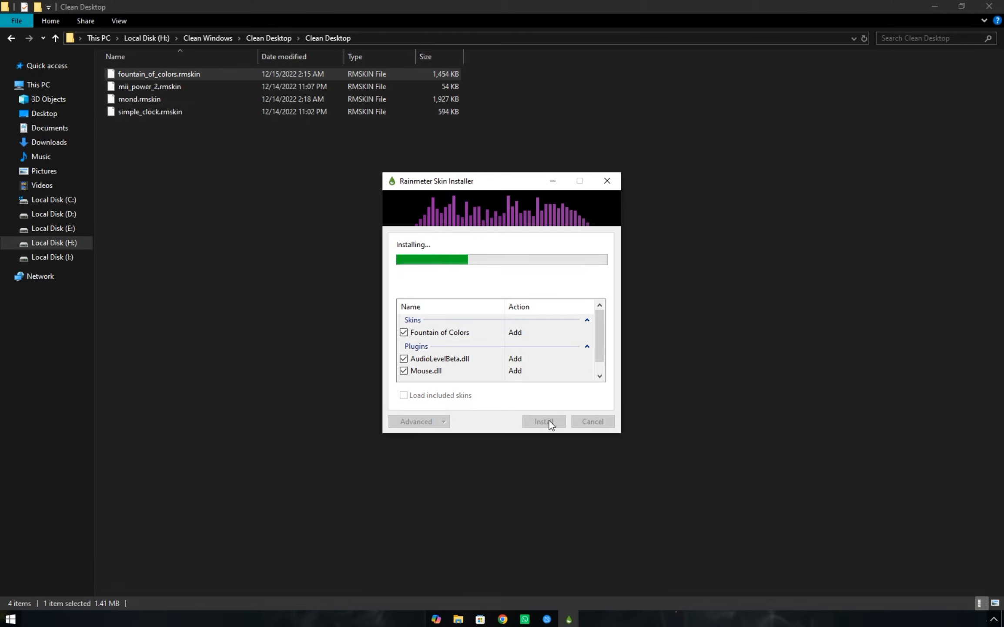
left_click(935, 7)
Open the Rainmeter manager and load Fountain of Colors.ini from the Fountain of Colors folder.
left_click(994, 619)
left_click(920, 598)
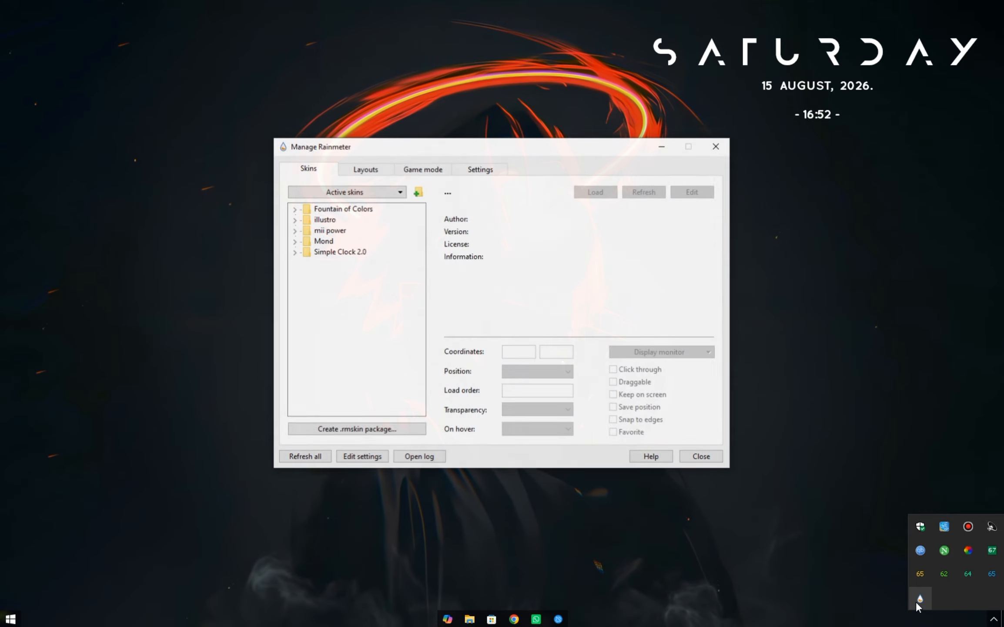
double_click(348, 211)
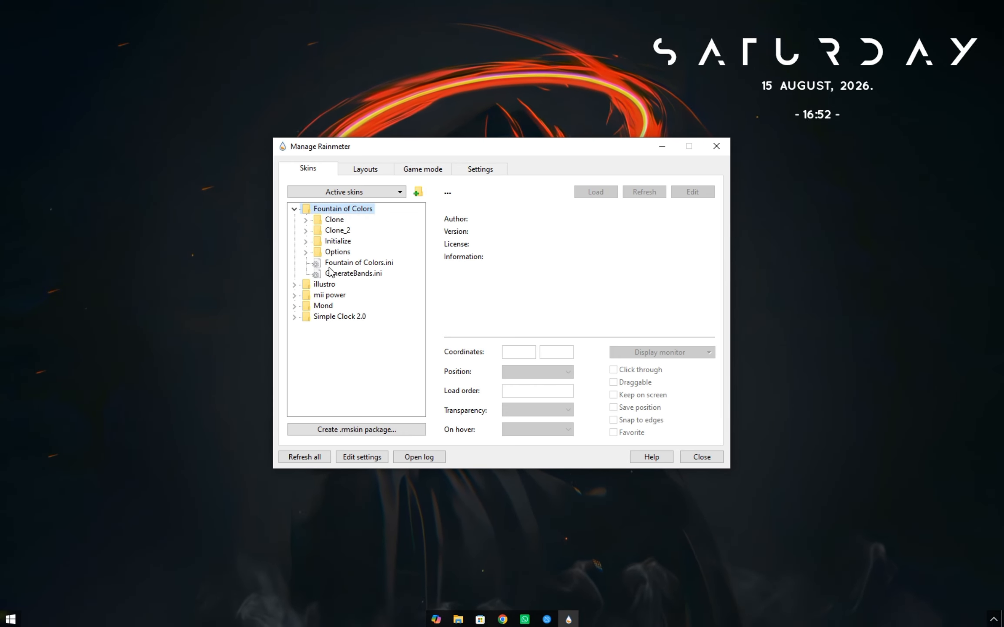
right_click(366, 264)
left_click(378, 273)
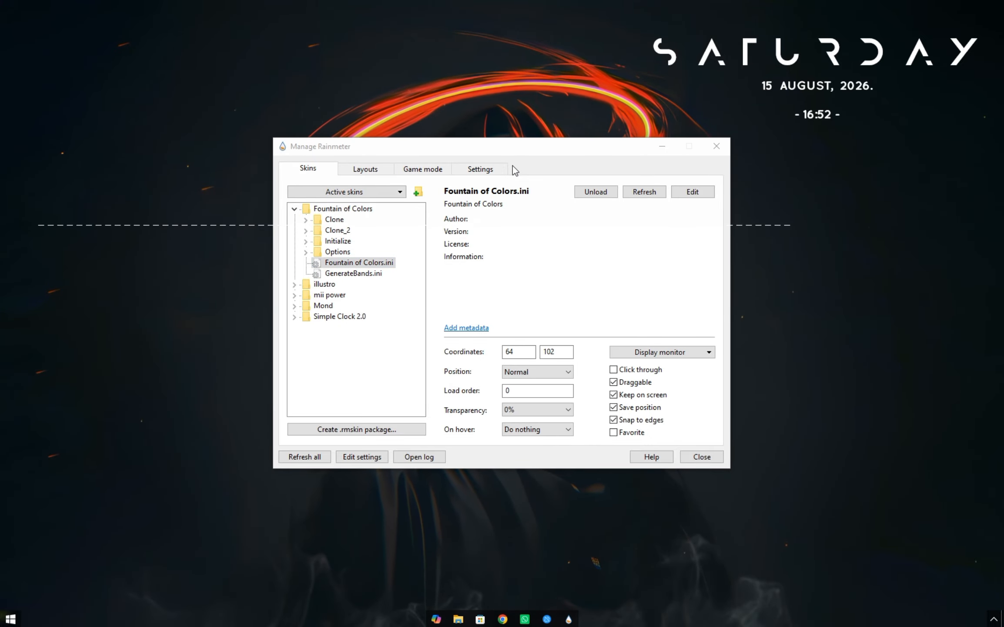
Load visualizer.ini from the Fountain of Colors Options folder and look at its Styling settings.
left_click(305, 252)
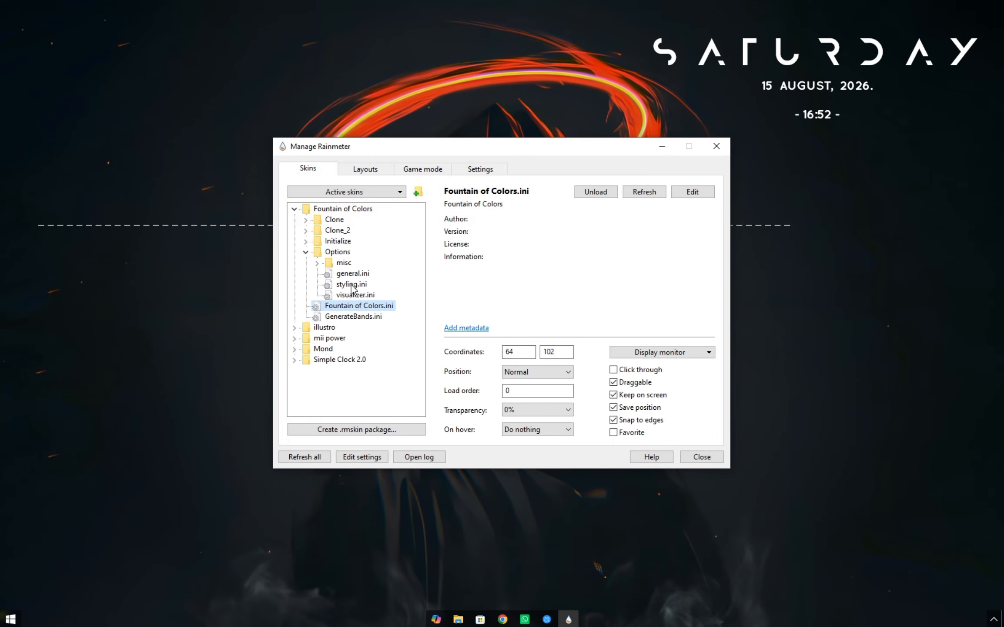
right_click(354, 294)
left_click(372, 301)
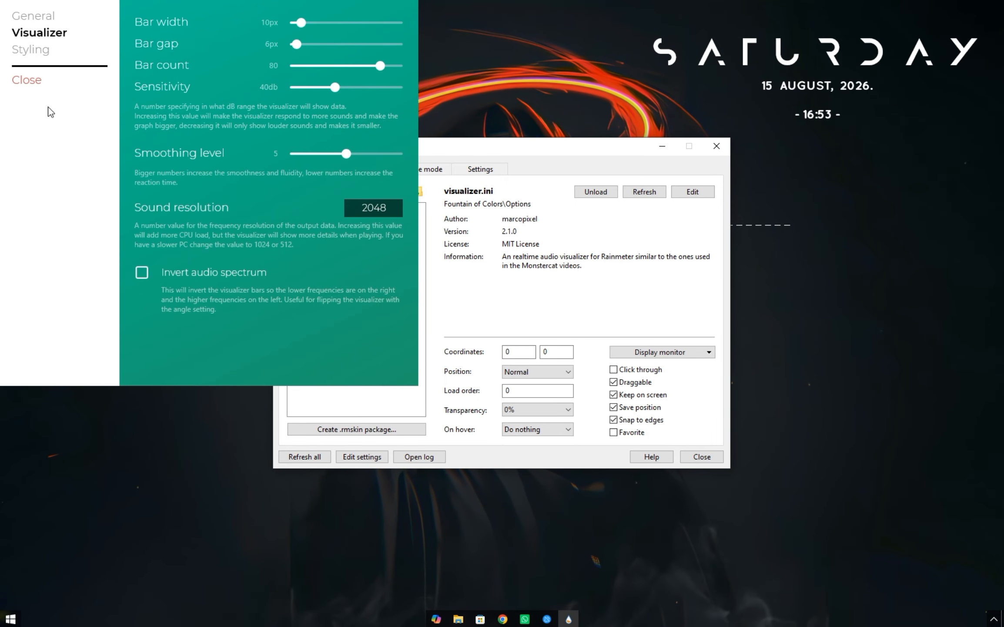
left_click(30, 49)
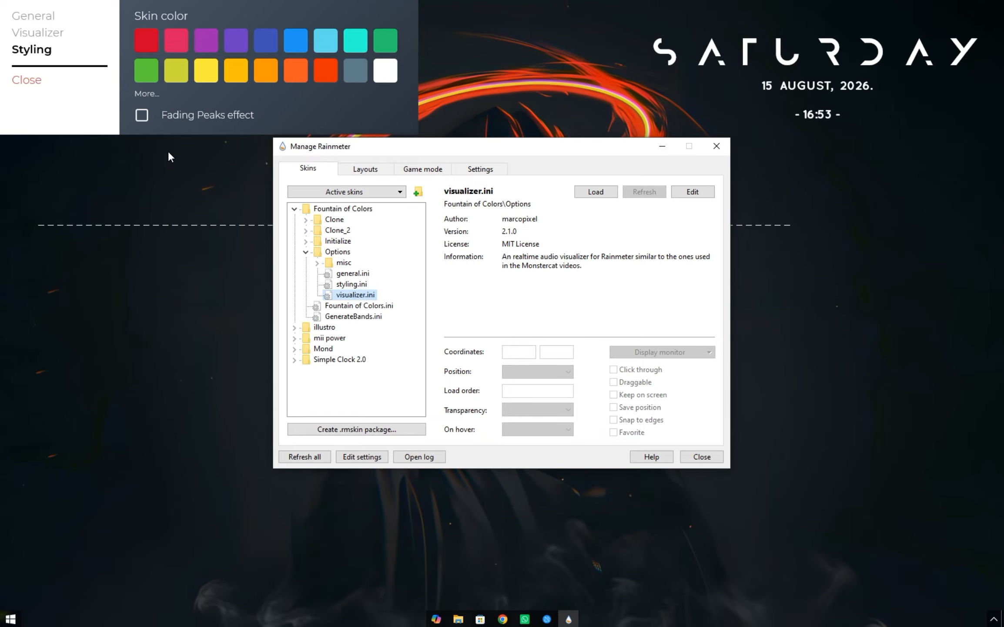
Set the visualizer's rotation angle to 90° in the General settings.
left_click(22, 18)
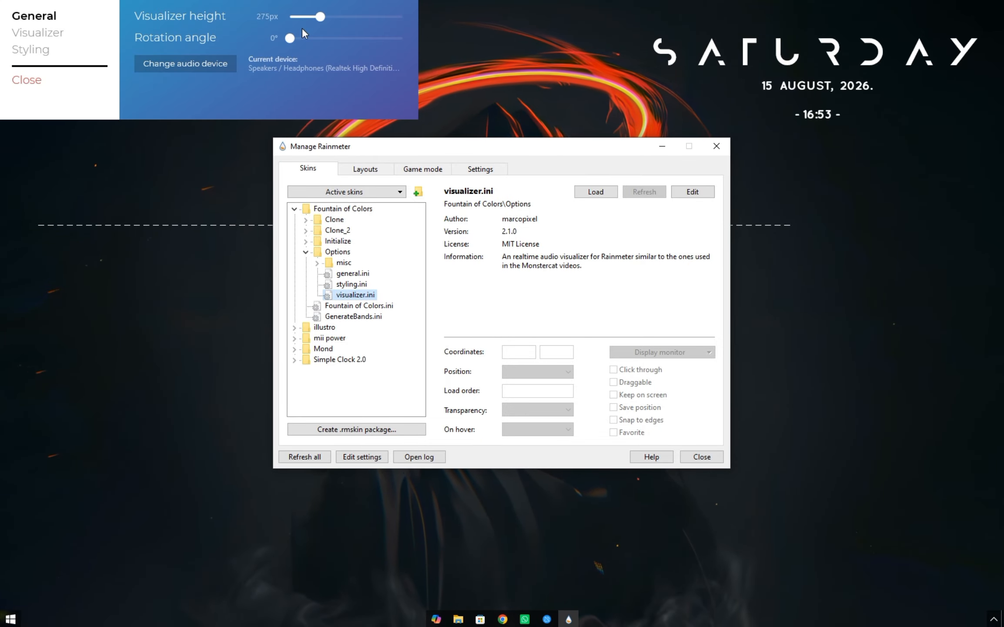
left_click_drag(290, 40, 320, 41)
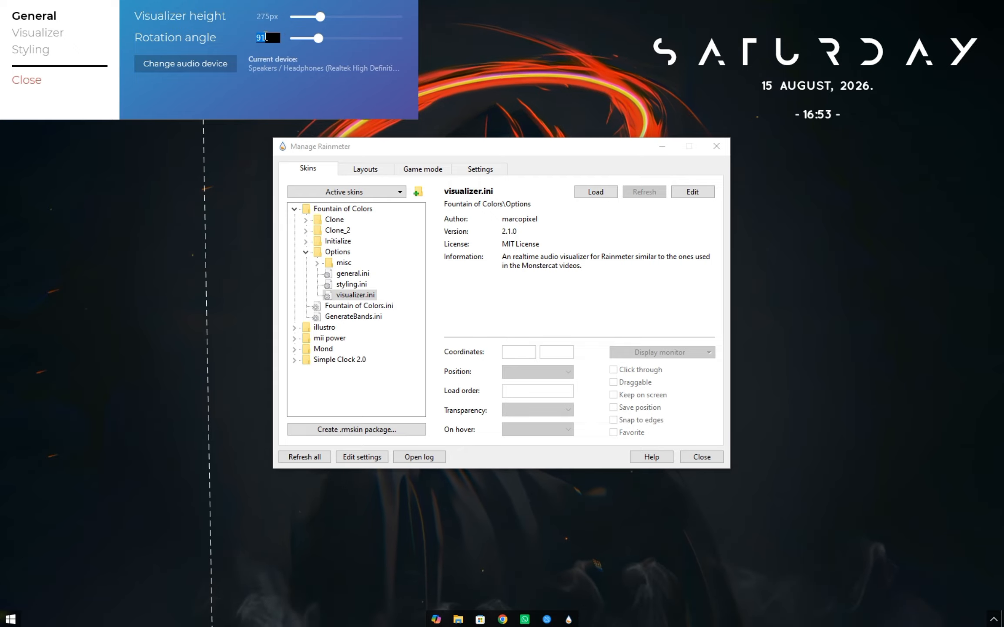
key("Return")
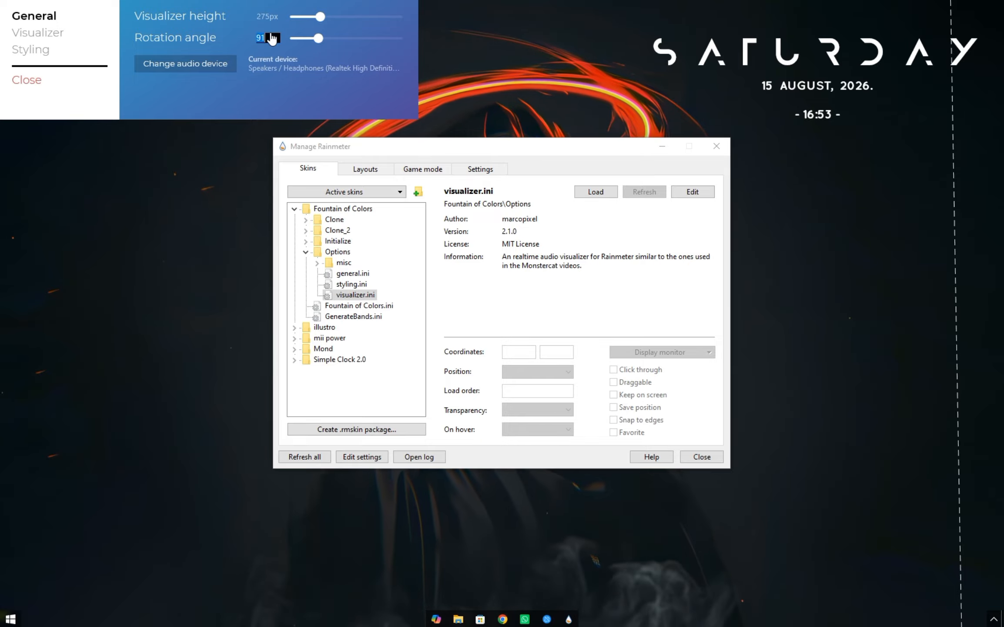
key("Return")
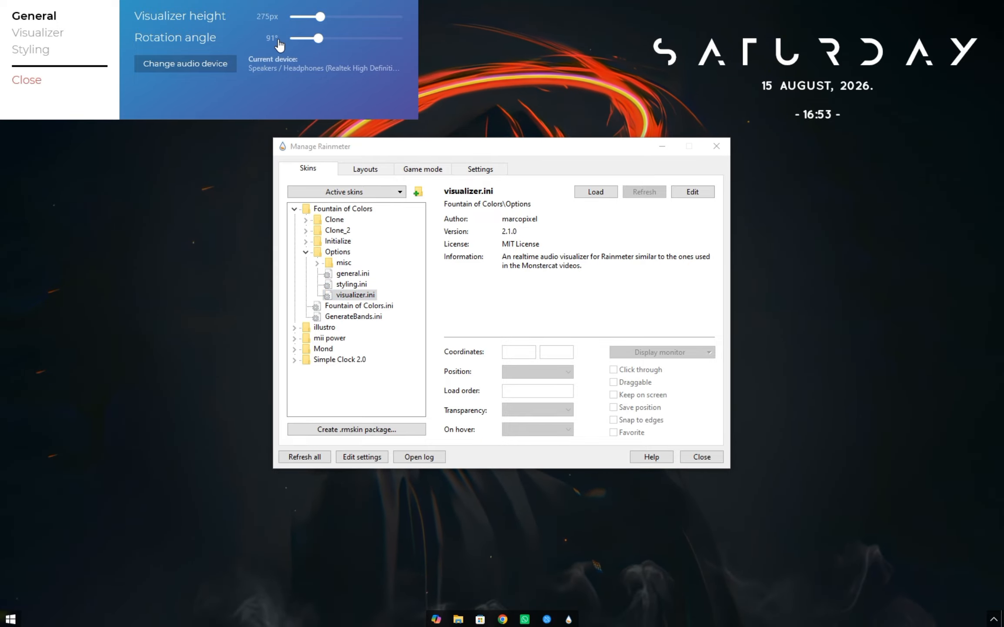
left_click_drag(315, 37, 320, 44)
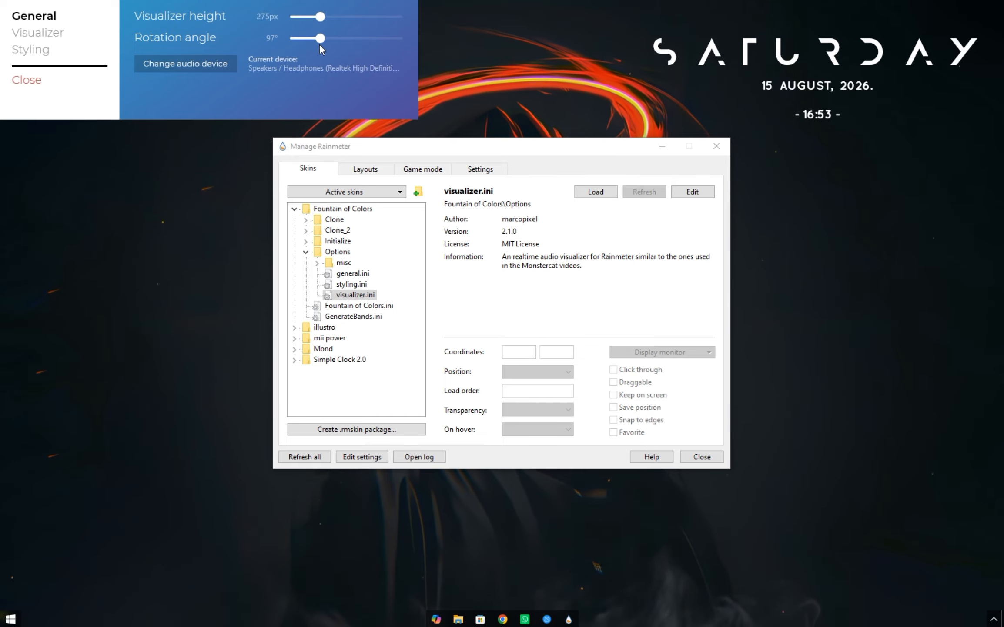
left_click(273, 39)
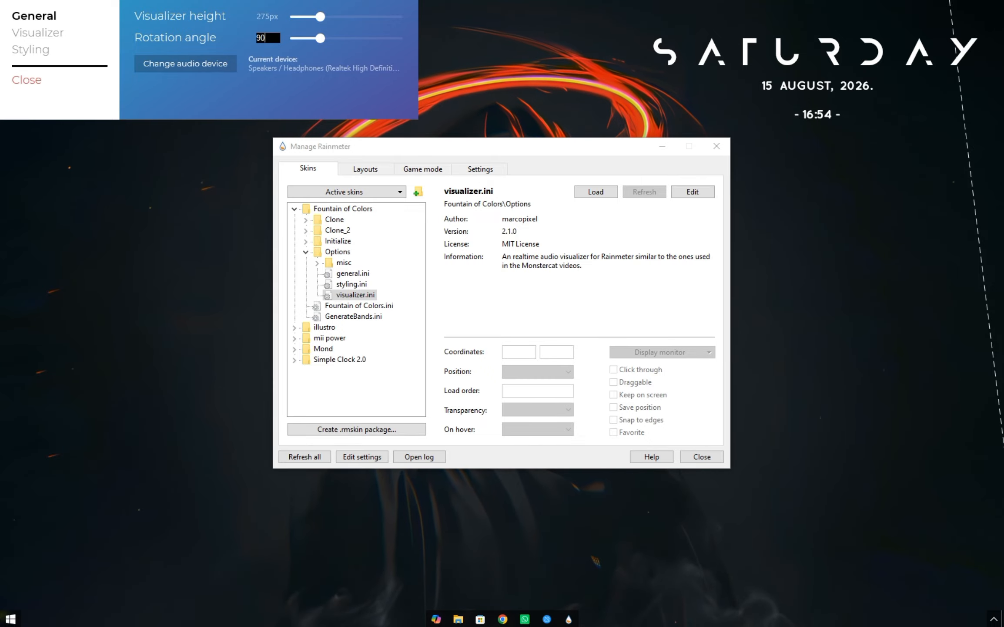
left_click(309, 48)
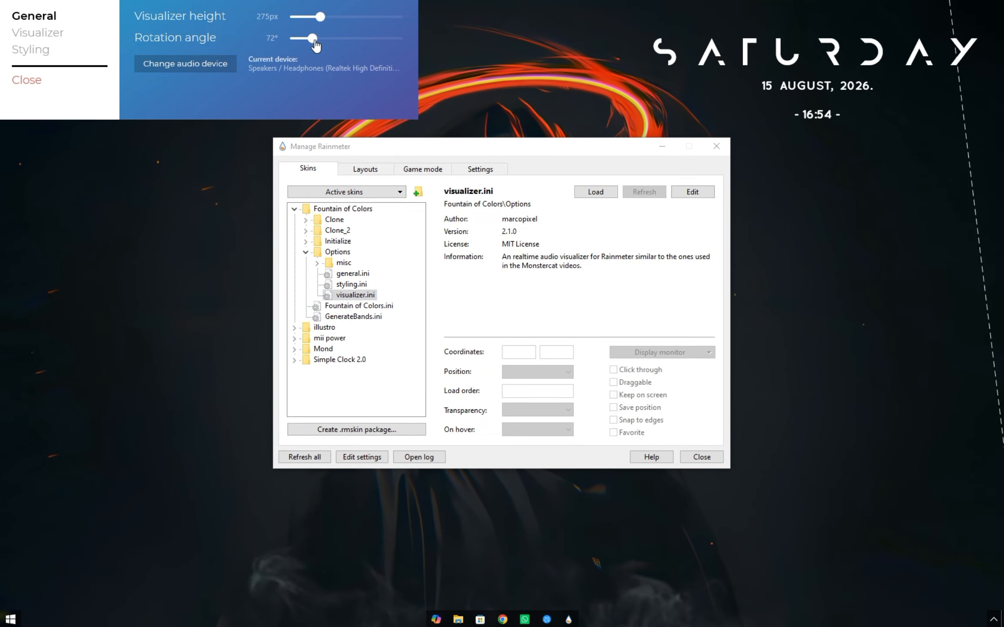
left_click_drag(320, 43, 317, 46)
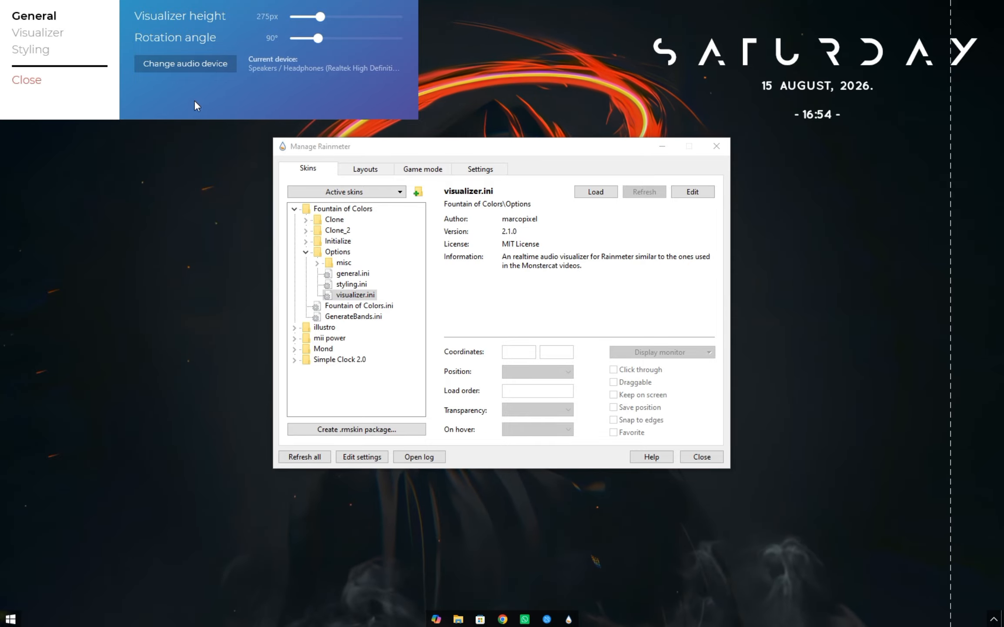
Configure the visualizer with 9 px bar width, 0 px bar gap, 30 bars, 25 db sensitivity and smoothing level 8.
left_click(41, 39)
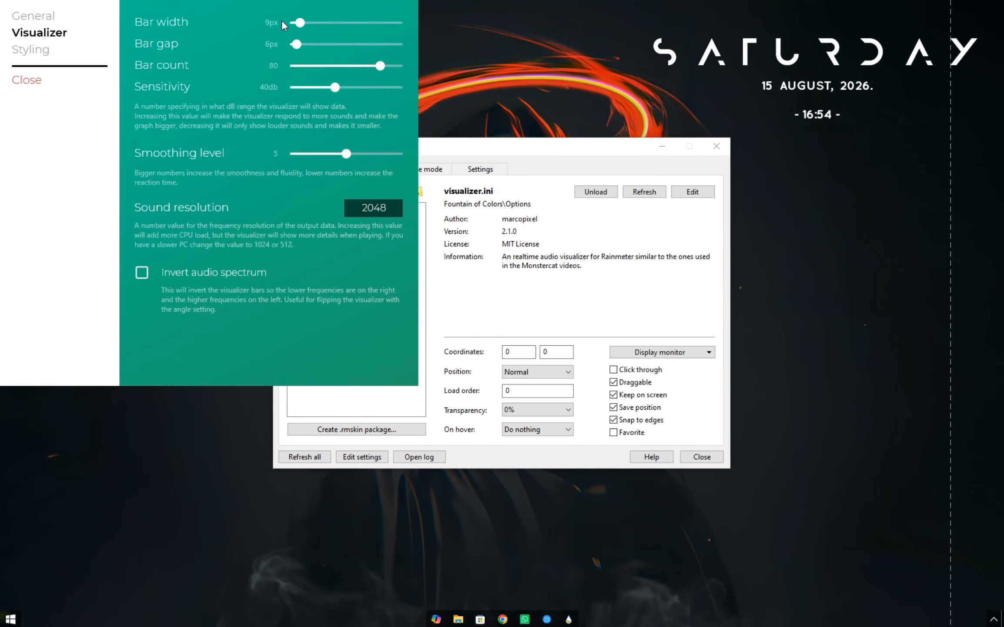
left_click_drag(296, 44, 288, 44)
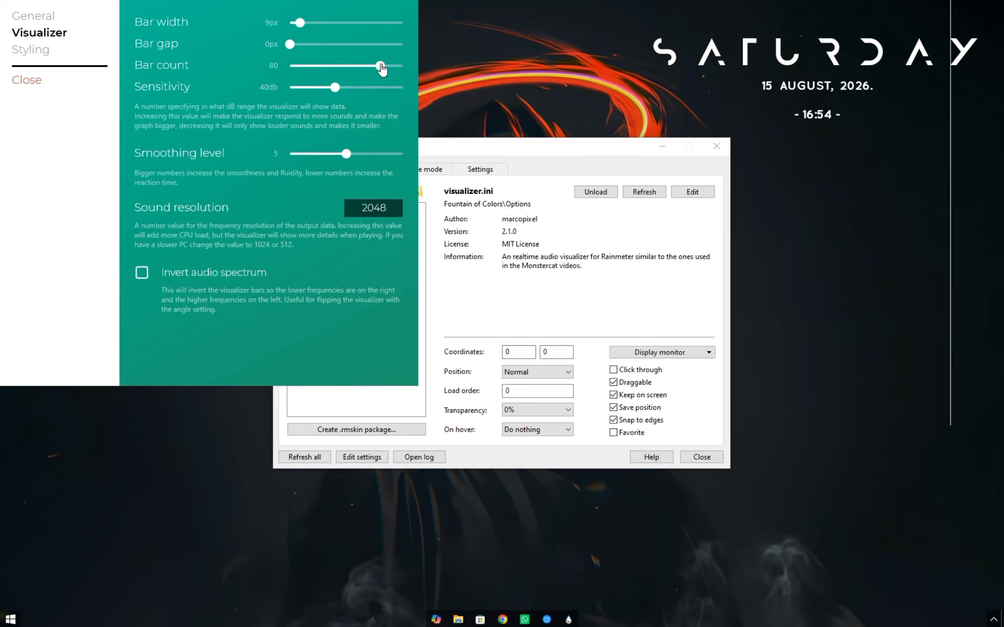
left_click_drag(381, 67, 321, 67)
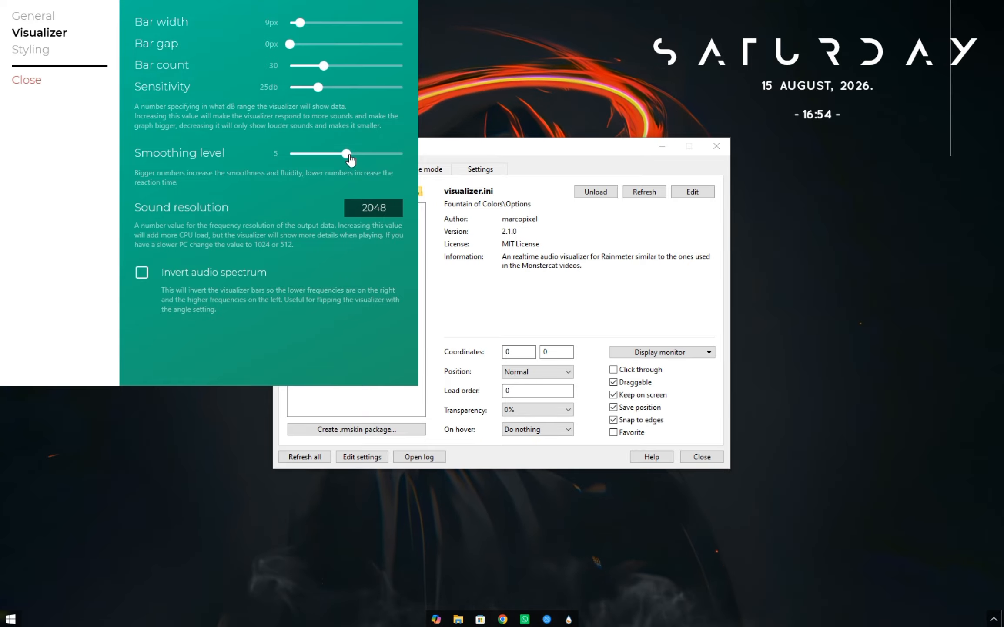
left_click(380, 152)
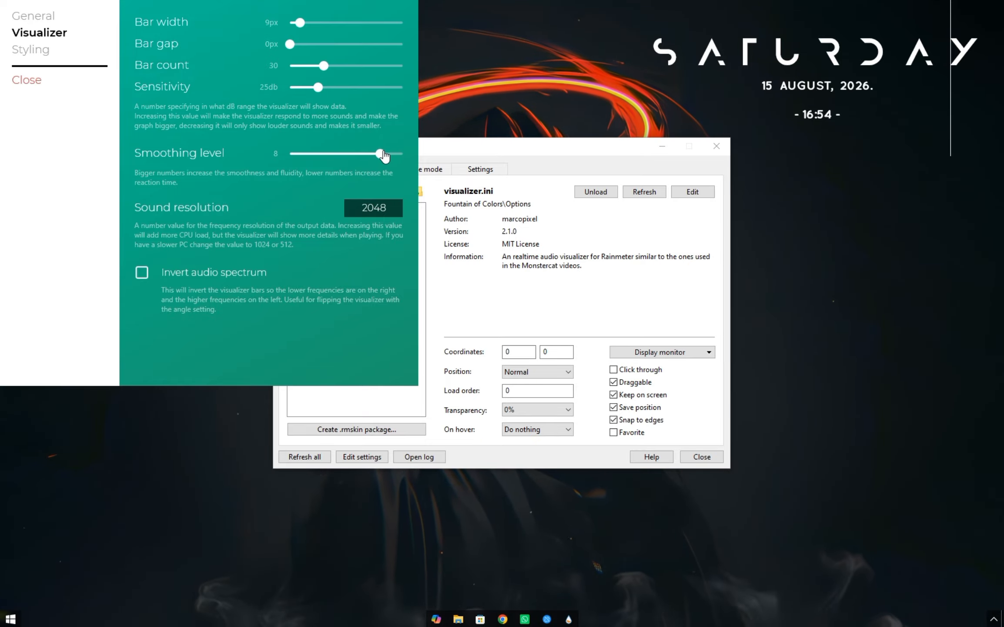
Move the visualizer to the right edge of the desktop and set its skin color to red.
left_click_drag(950, 157, 1001, 312)
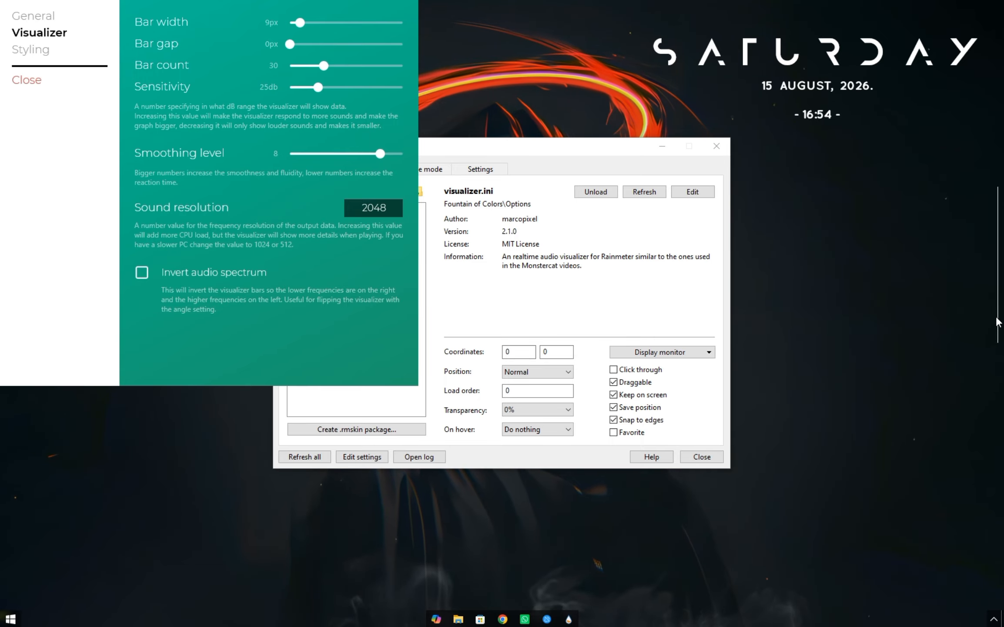
left_click(41, 51)
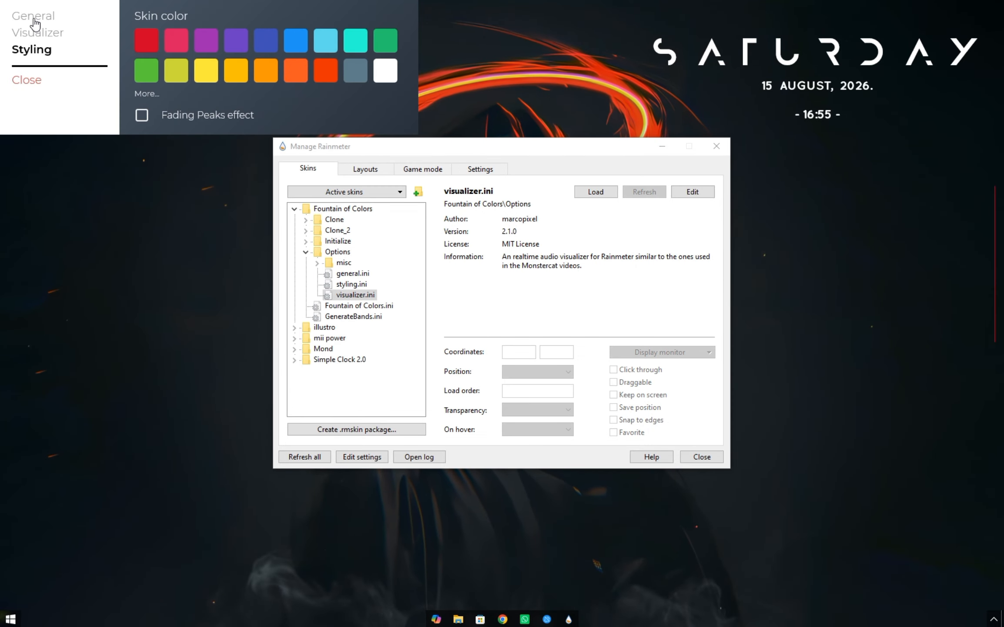
Set the visualizer height to 243 px and move the visualizer back to the right edge of the desktop.
left_click(35, 20)
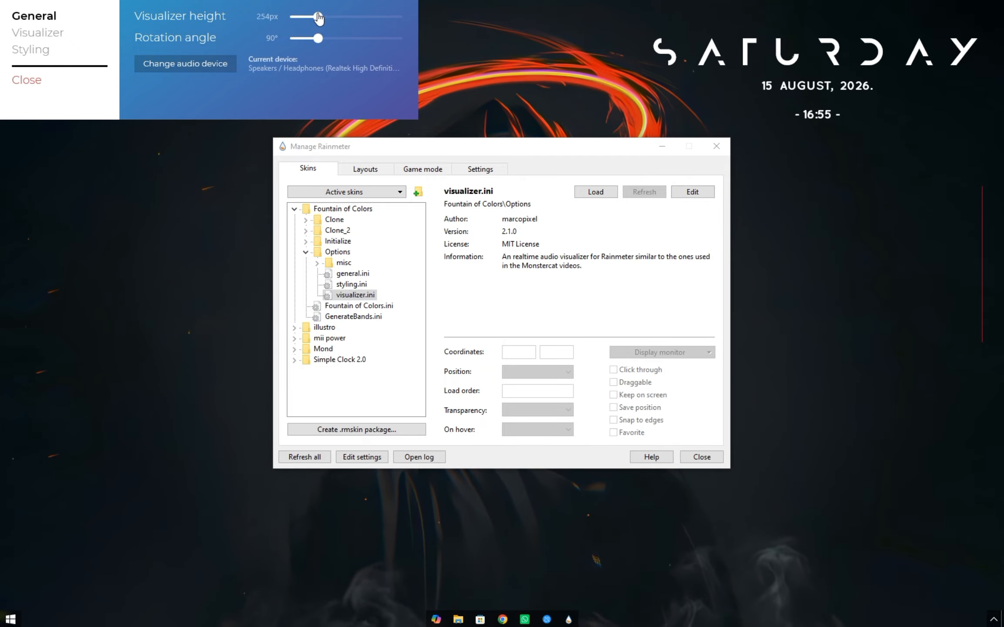
left_click_drag(318, 16, 315, 16)
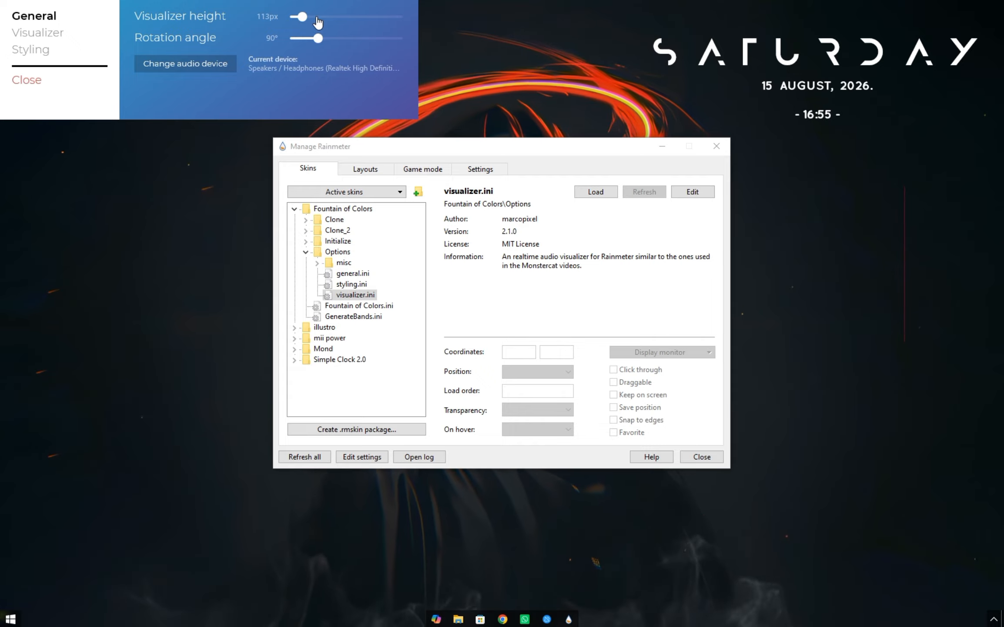
left_click_drag(305, 16, 322, 16)
left_click(322, 16)
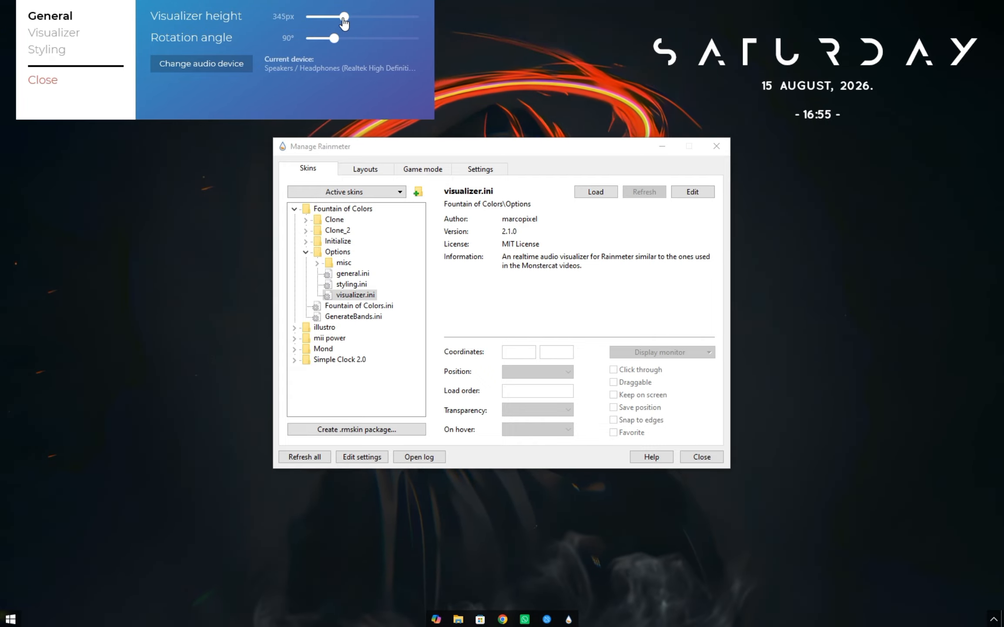
left_click_drag(336, 21, 333, 21)
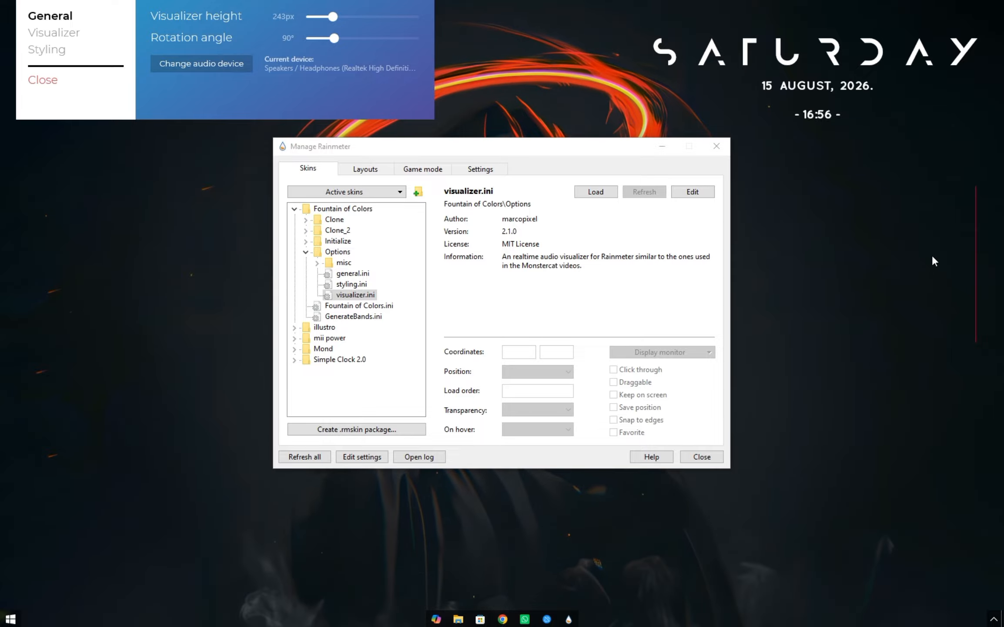
left_click_drag(975, 262, 996, 238)
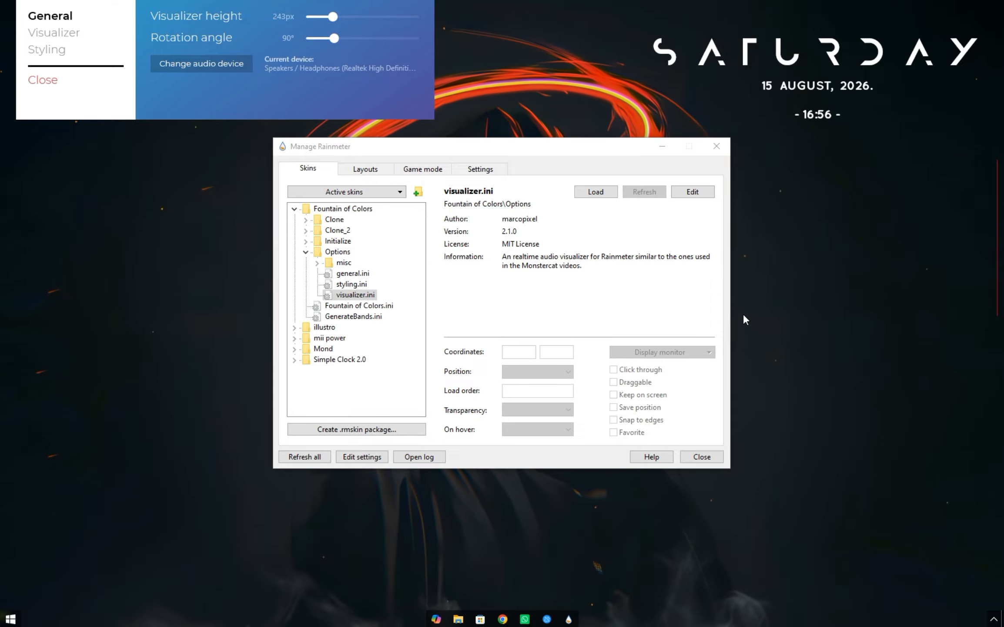
Set the bar width to 5 px and the bar gap to 3 px, and close the visualizer options and Rainmeter manager.
left_click(70, 34)
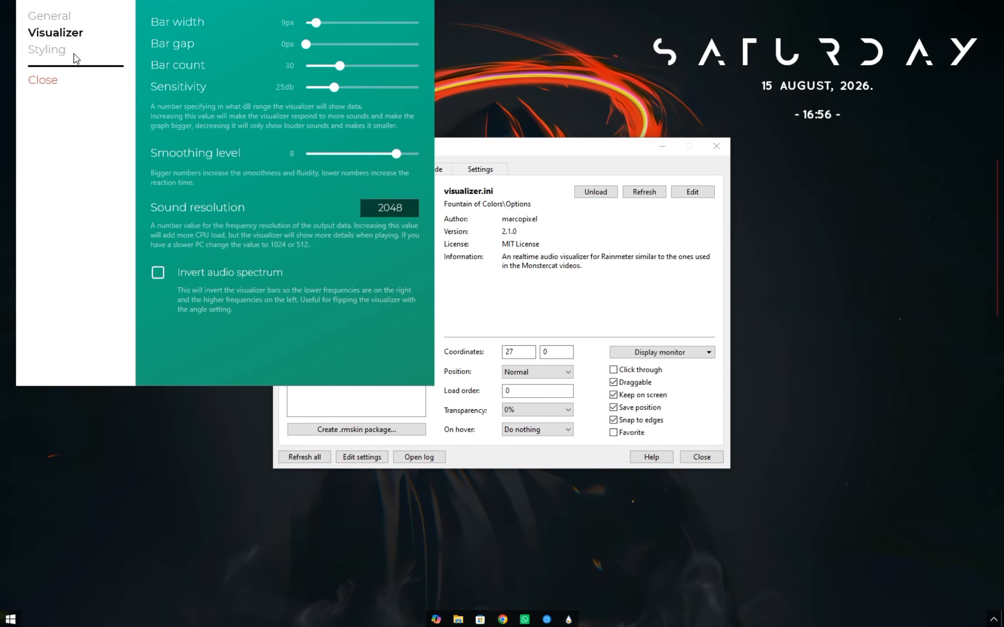
left_click(315, 21)
left_click(313, 21)
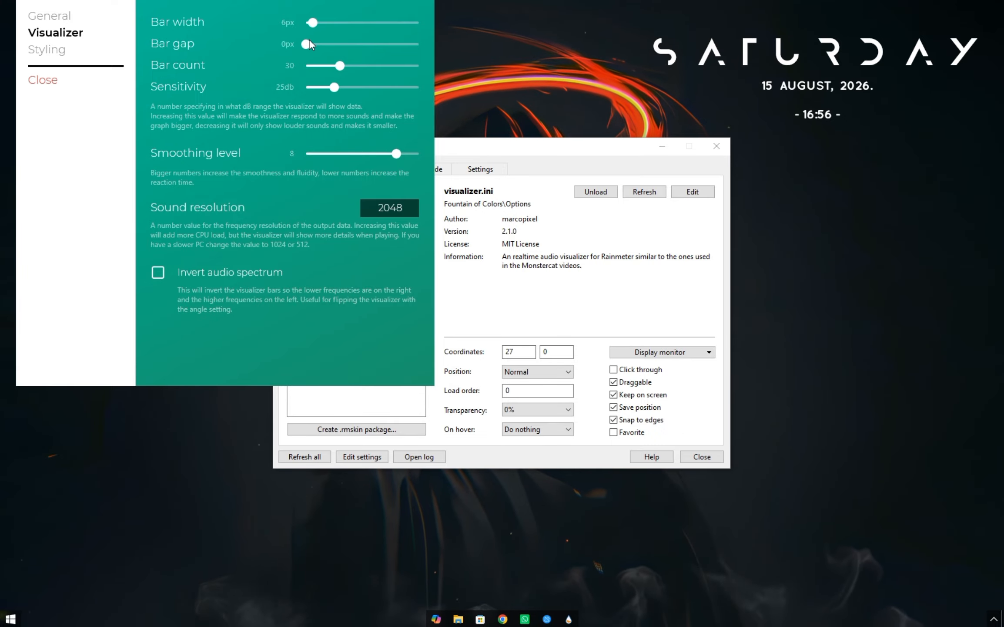
left_click_drag(308, 43, 323, 44)
left_click(331, 48)
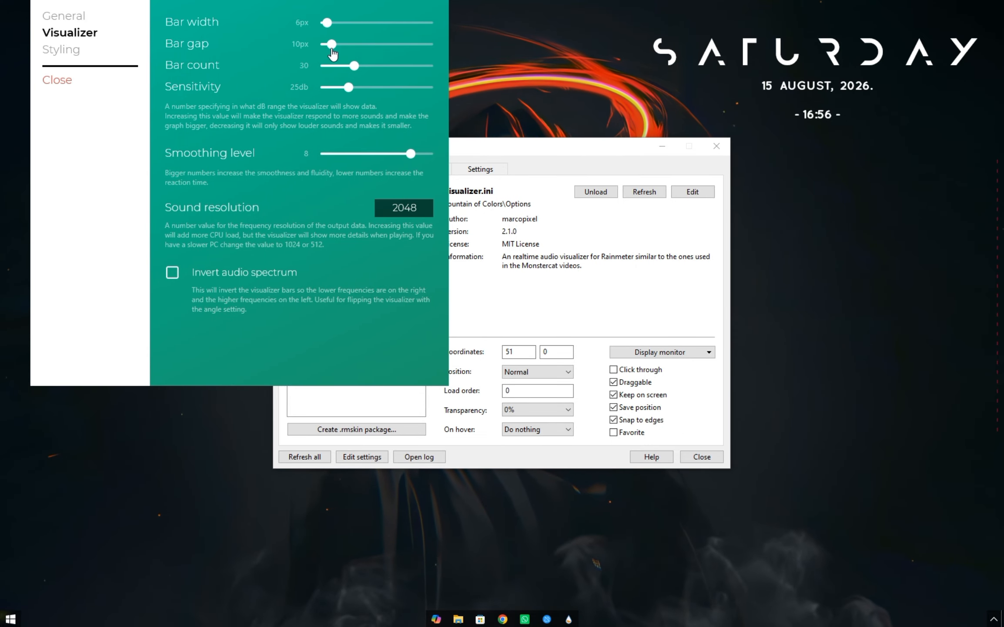
left_click(329, 47)
left_click(324, 46)
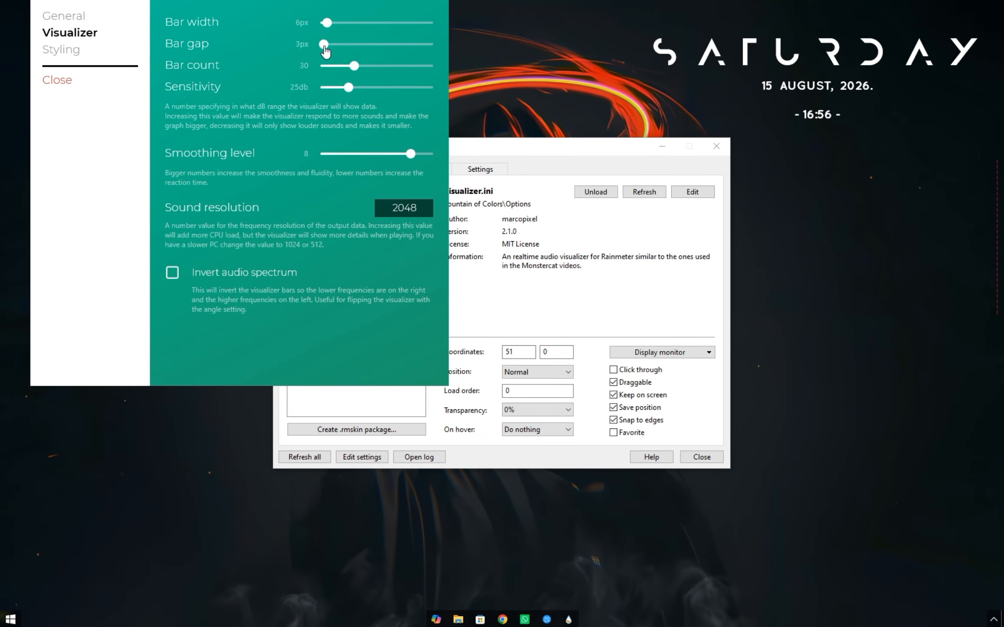
left_click_drag(327, 24, 322, 22)
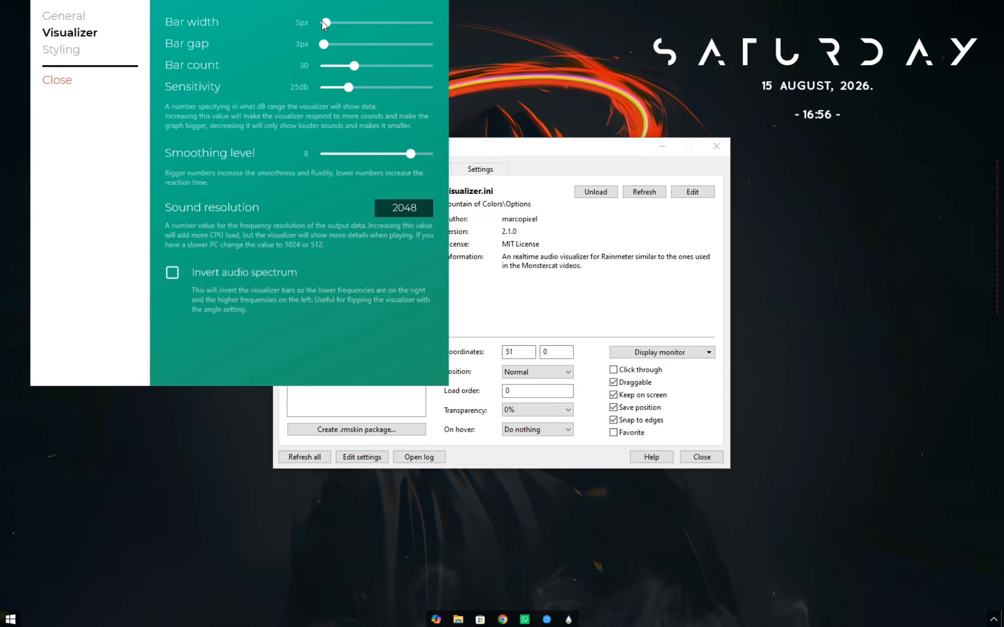
left_click(57, 86)
left_click(701, 457)
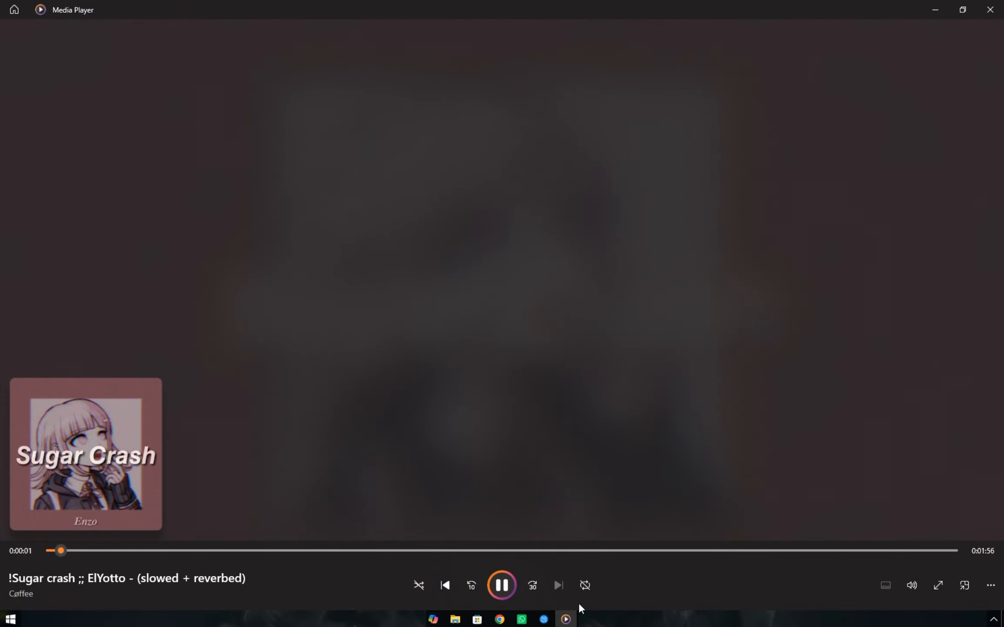
Minimize Media Player, place the visualizer flush against the right edge of the desktop and close its options.
left_click(566, 618)
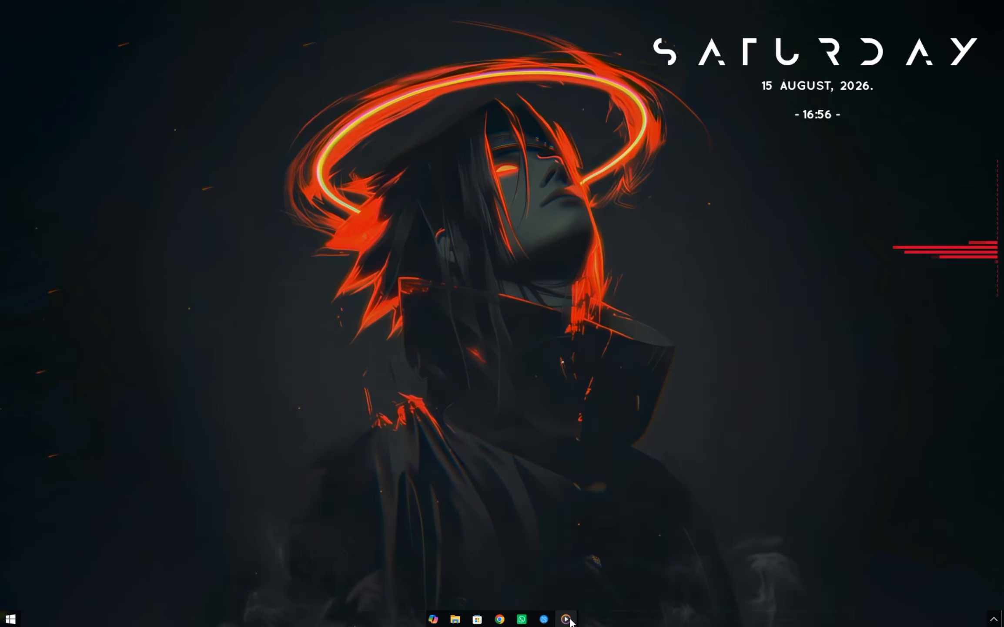
left_click(997, 287)
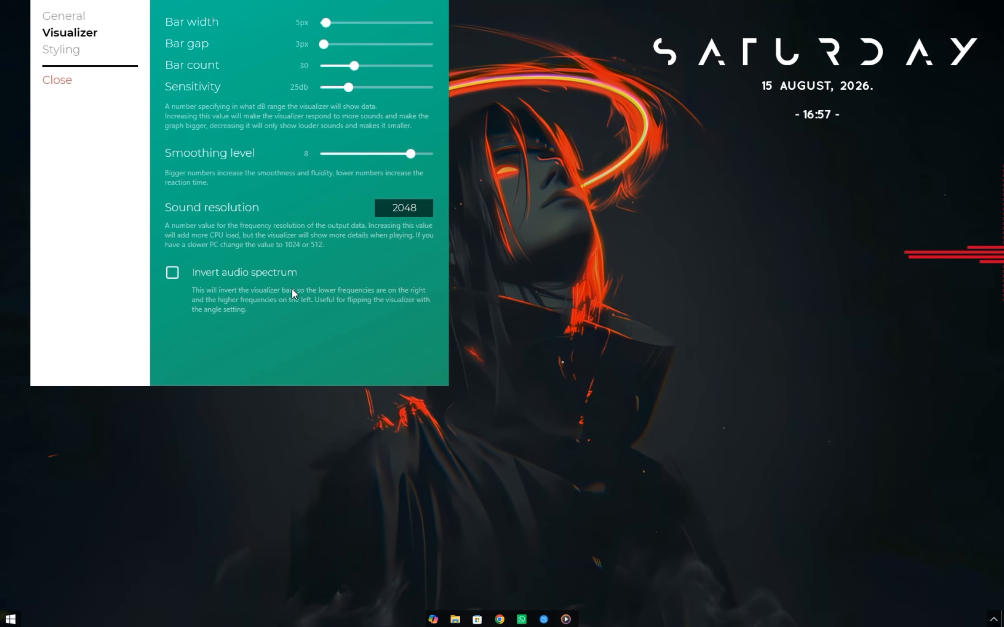
left_click(58, 84)
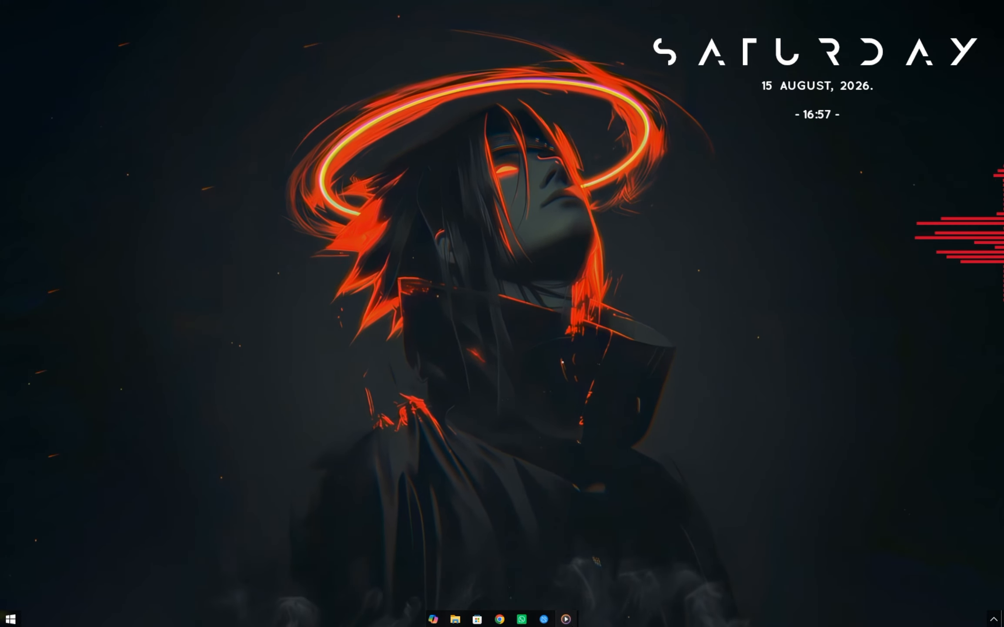
Restore Media Player, pause the playing song and close the player.
left_click(565, 618)
left_click(509, 592)
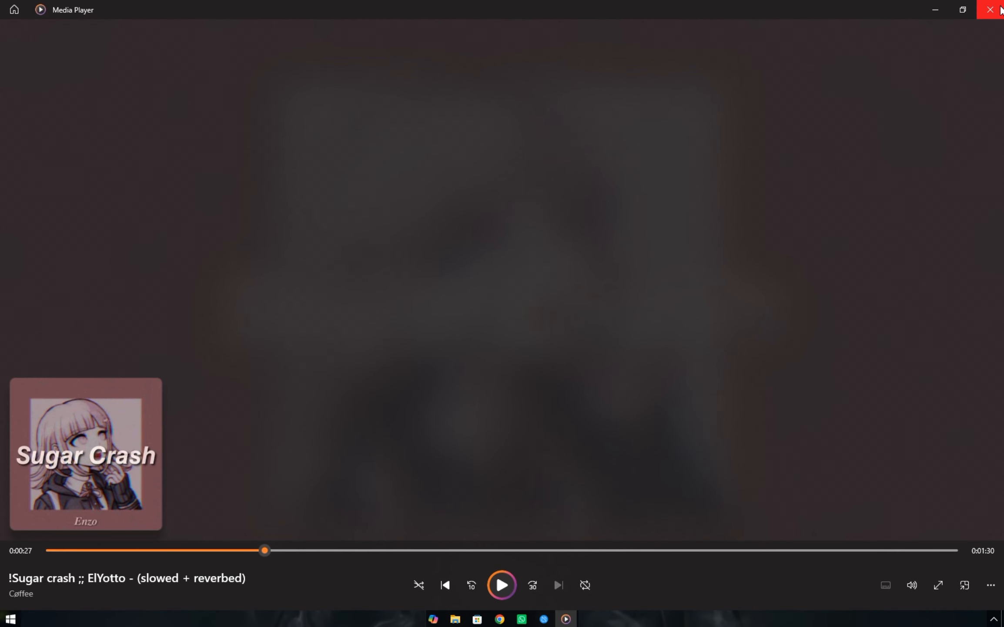
left_click(991, 9)
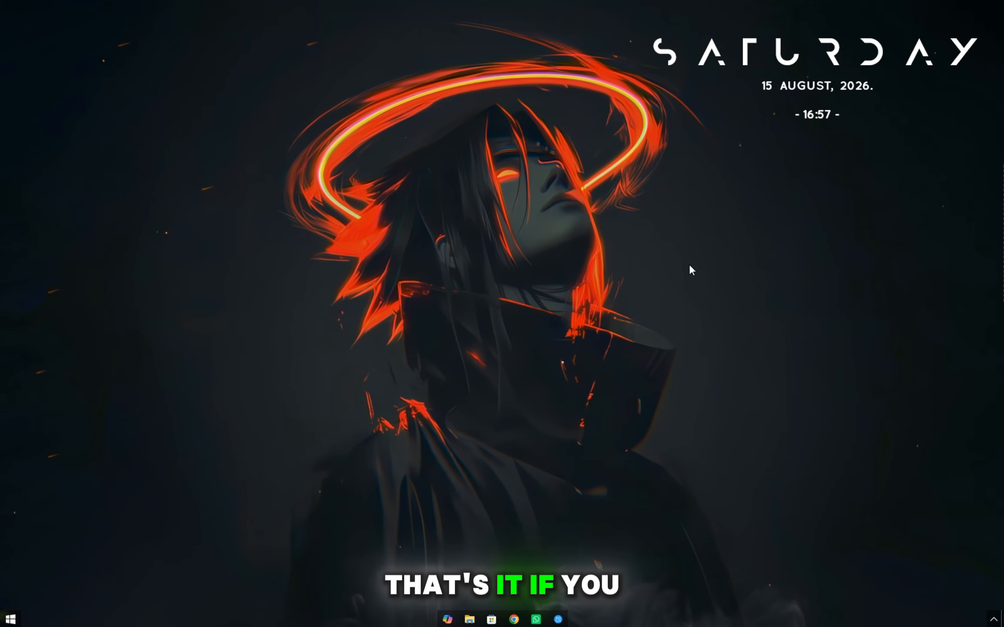
Open and close the Start menu, and refresh the desktop.
left_click(4, 622)
left_click(4, 622)
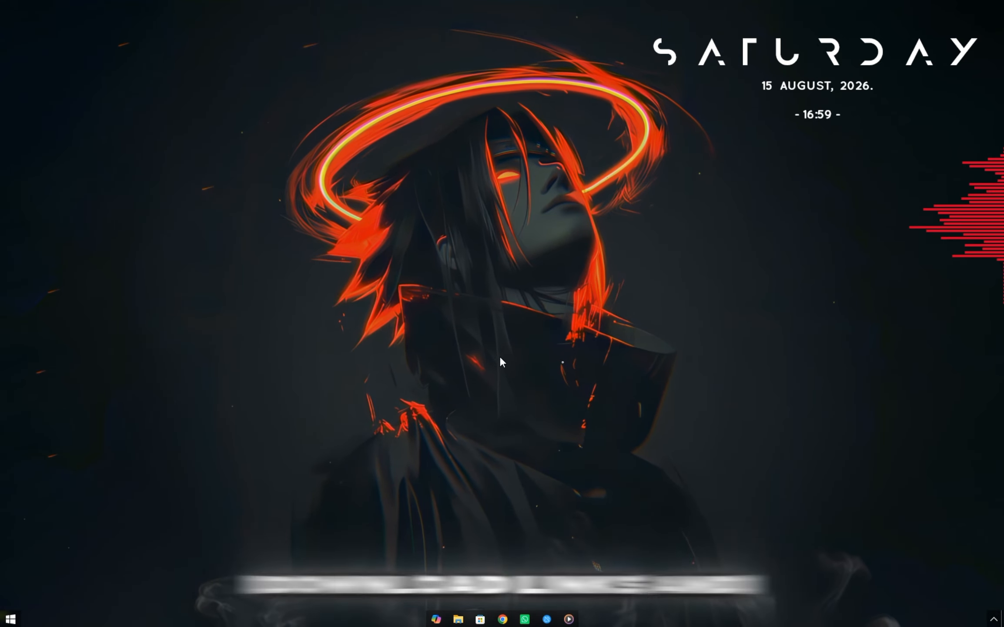
right_click(710, 285)
left_click(743, 323)
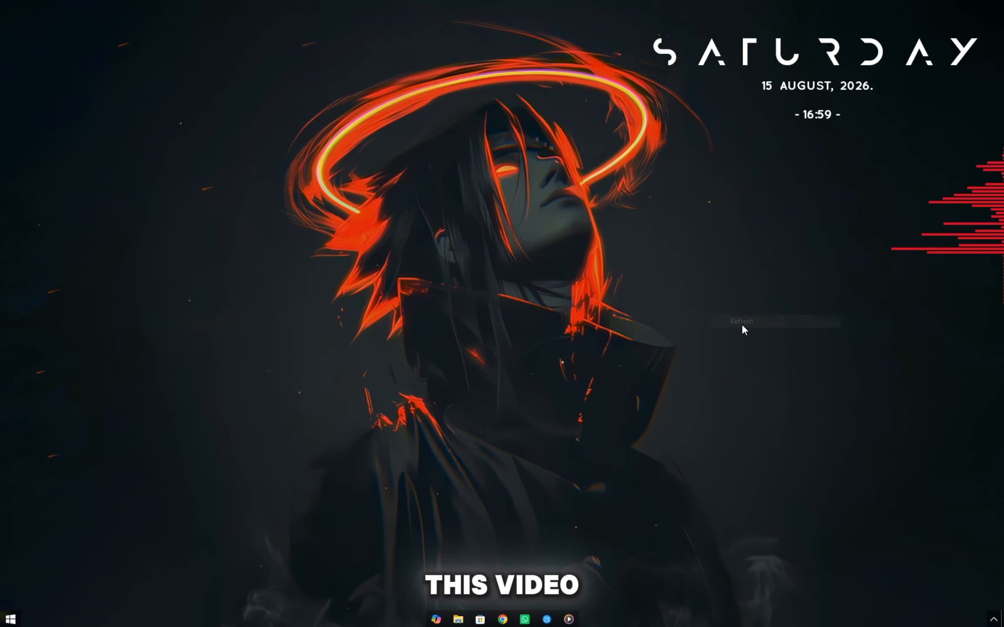